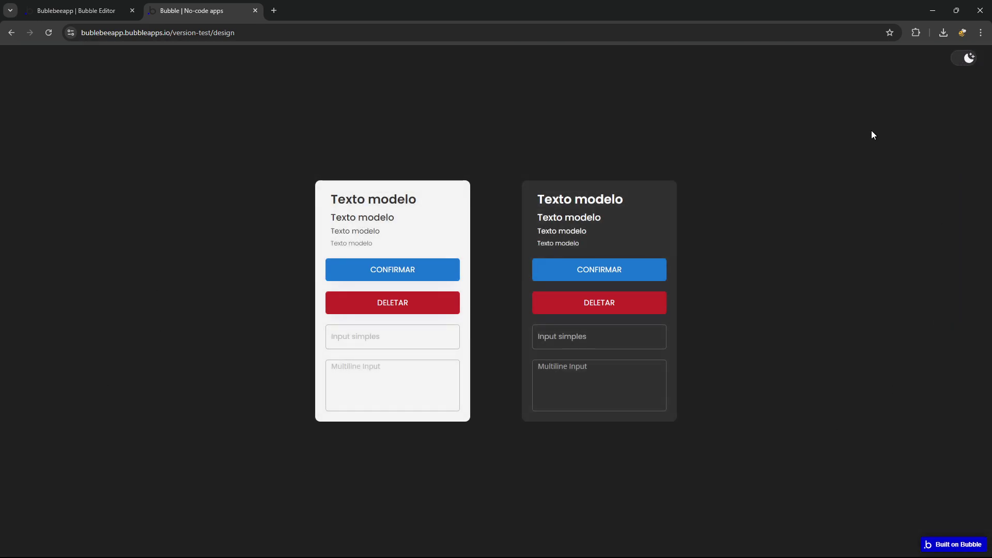
# In the app editor, review the User data type's "Dark mode?" field and its default value options.
pyautogui.click(70, 7)
pyautogui.click(8, 120)
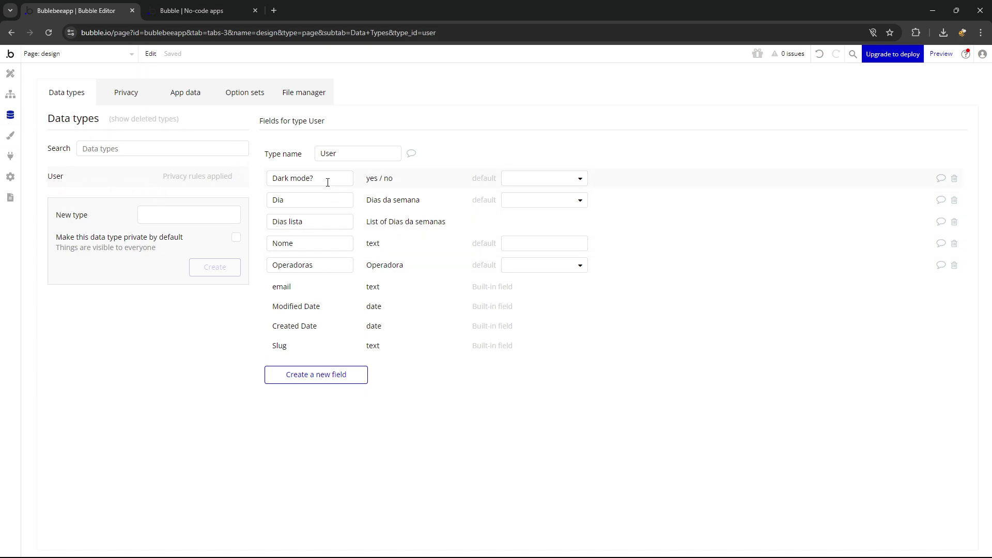
pyautogui.moveTo(328, 182); pyautogui.dragTo(276, 182)
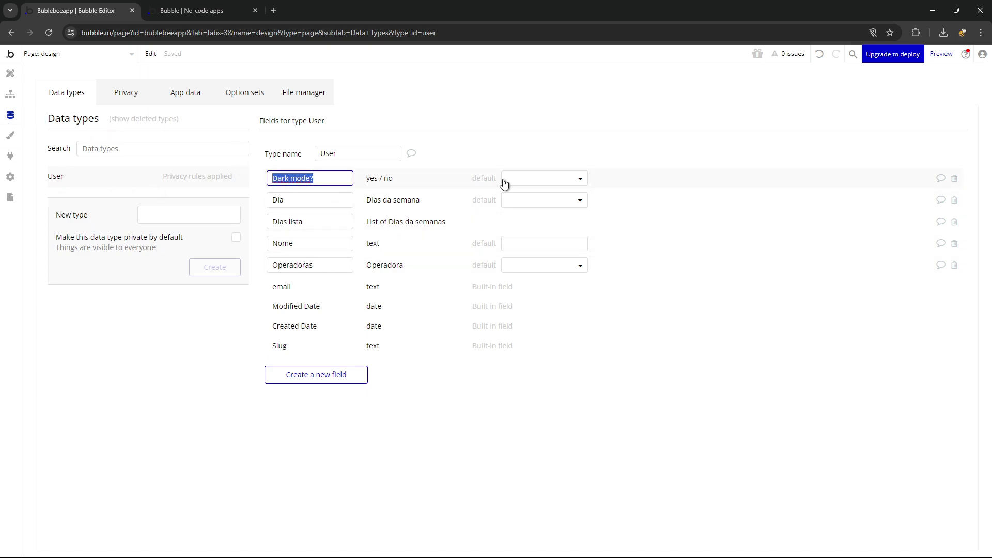
pyautogui.click(568, 180)
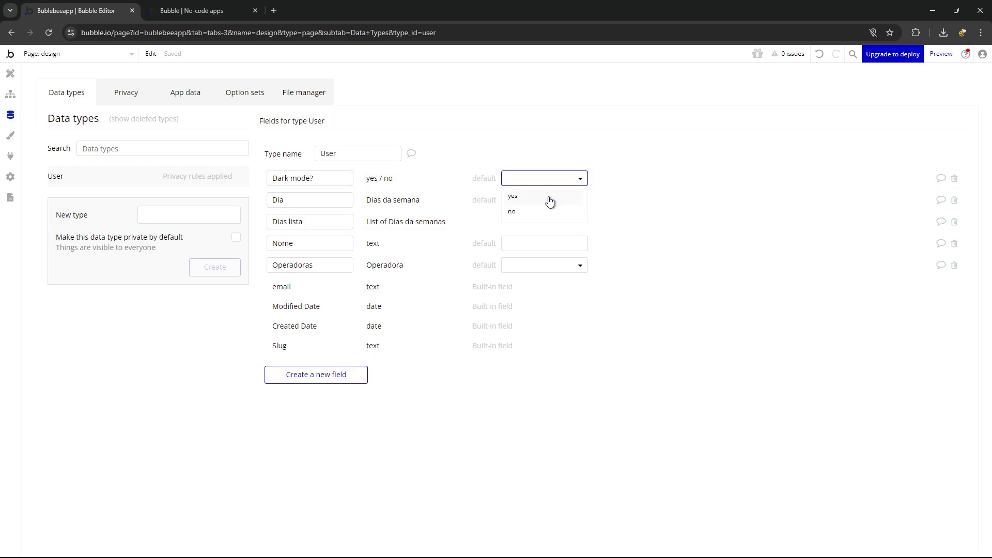
pyautogui.click(577, 141)
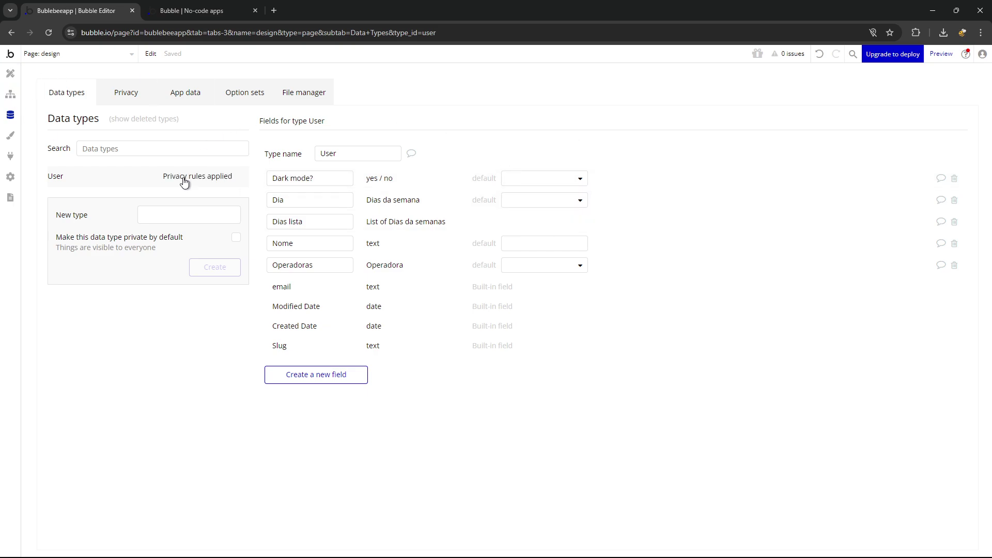
# Open the dark mode toggle in the design page's header as a reusable element for editing.
pyautogui.click(10, 73)
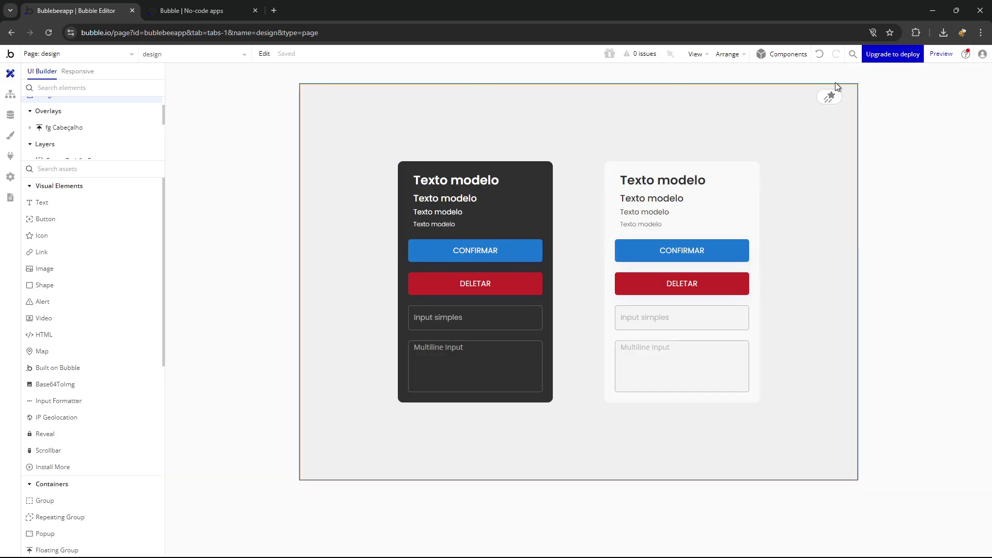
pyautogui.doubleClick(823, 97)
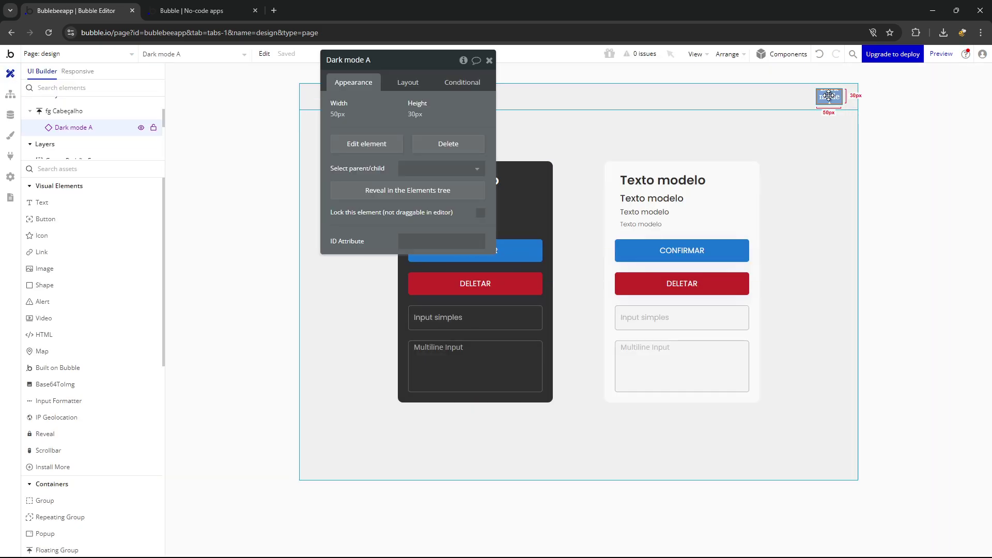
pyautogui.moveTo(456, 114); pyautogui.dragTo(476, 153)
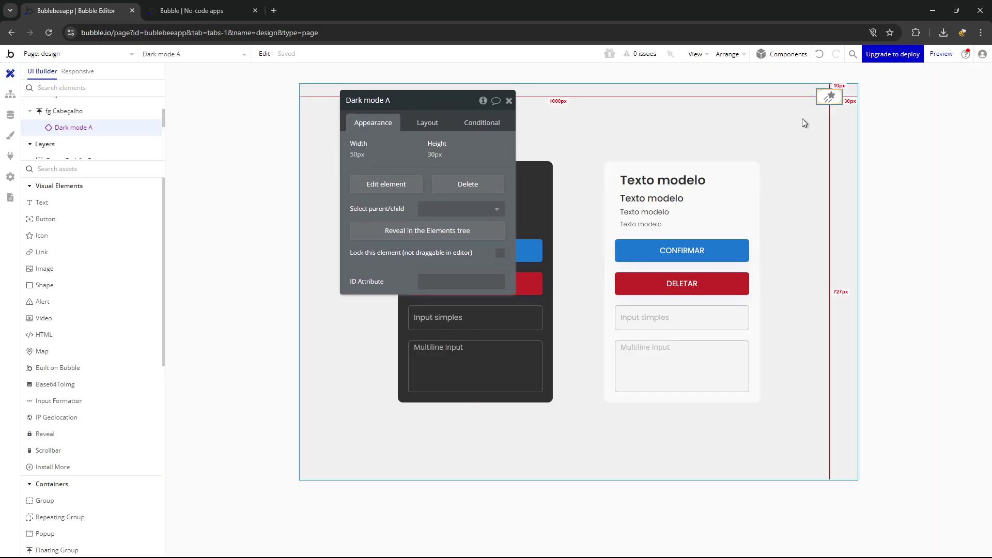
pyautogui.rightClick(832, 97)
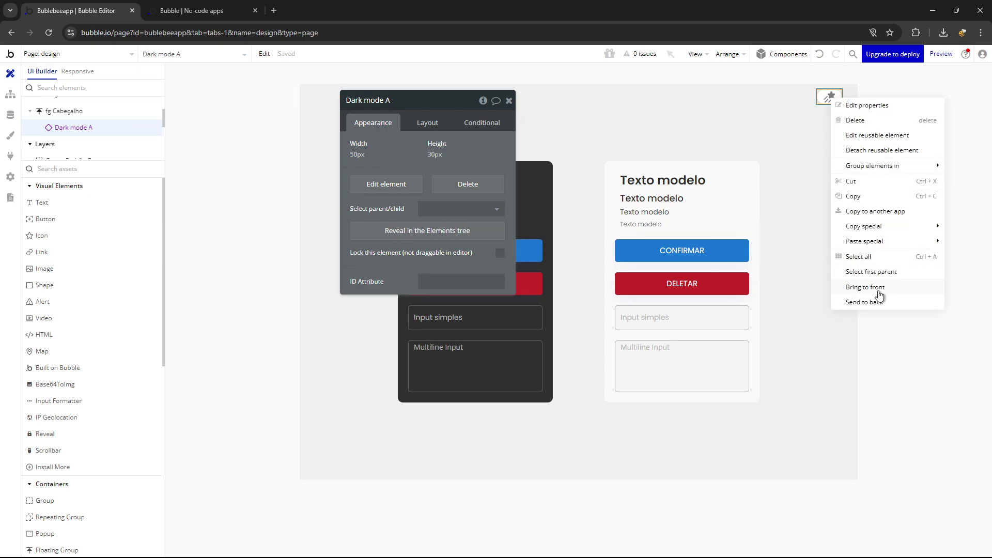
pyautogui.click(872, 136)
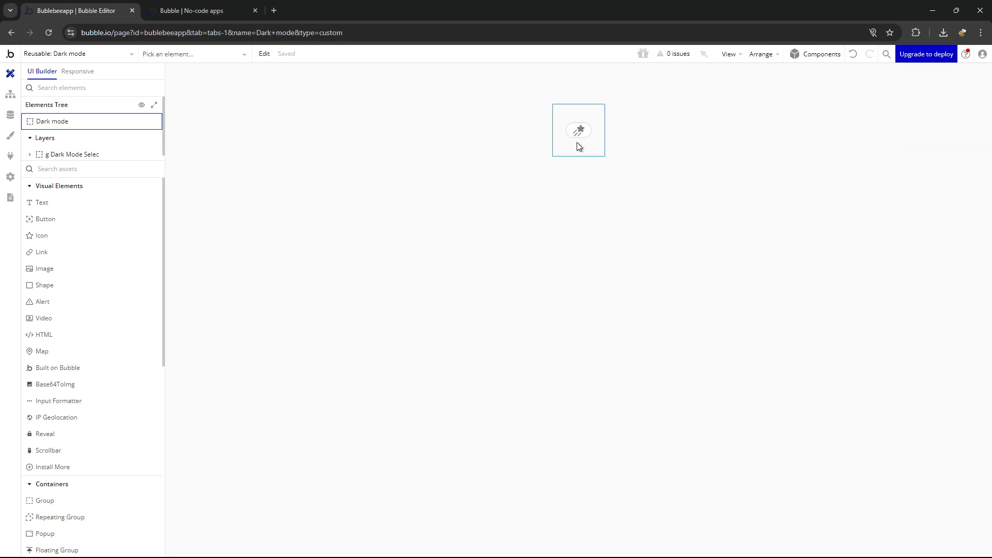
# Examine the conditional settings of the shooting-star icon inside the Dark mode reusable element, including its icon color and left margin.
pyautogui.doubleClick(602, 143)
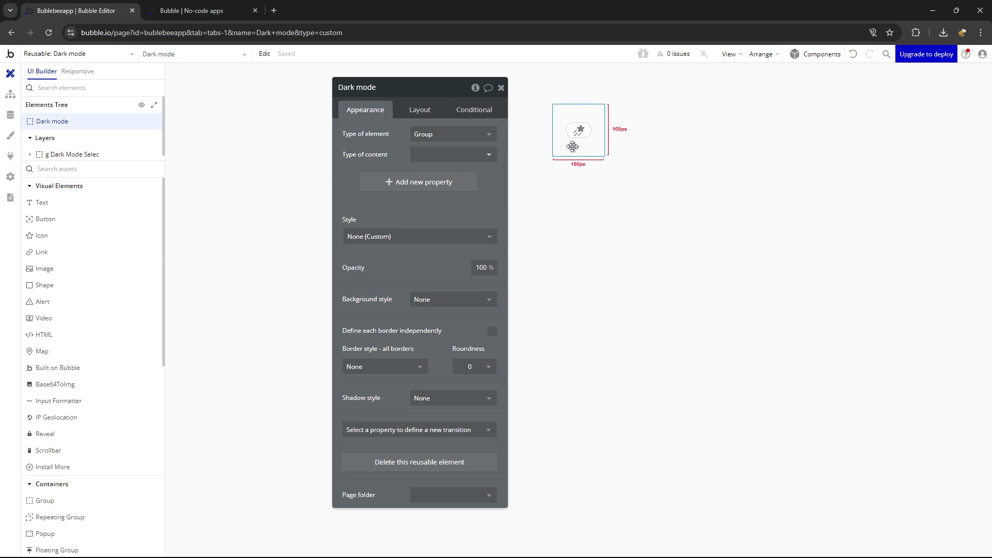
pyautogui.click(589, 133)
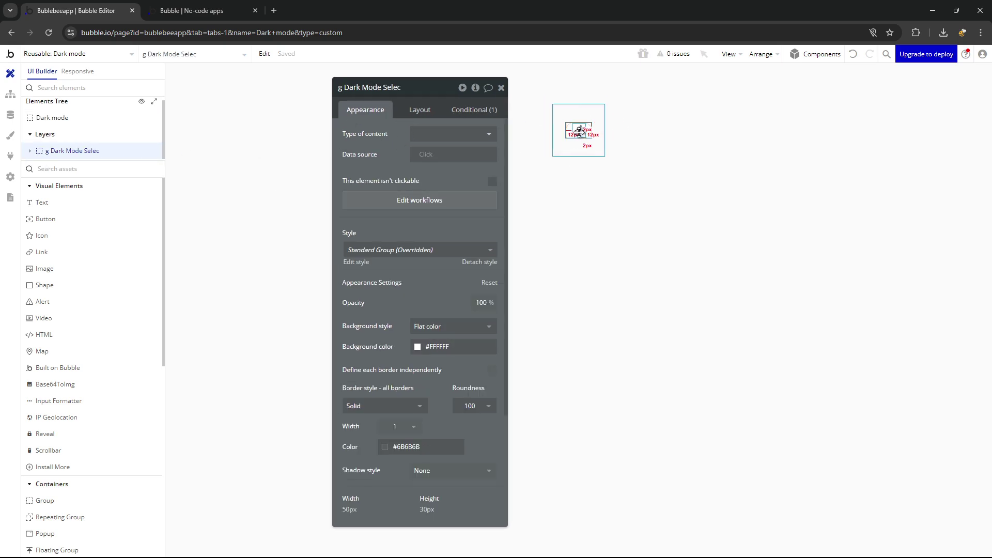
pyautogui.click(579, 131)
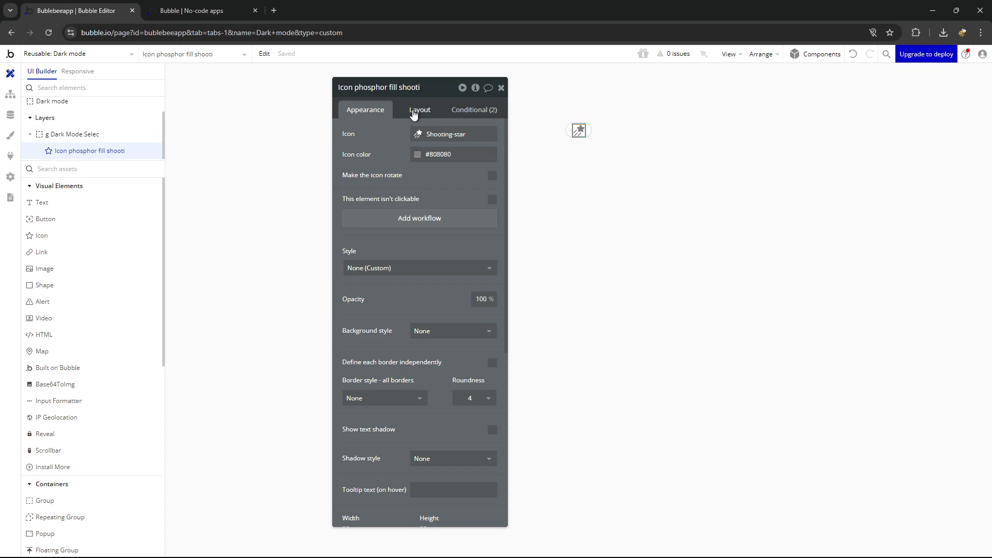
pyautogui.click(483, 110)
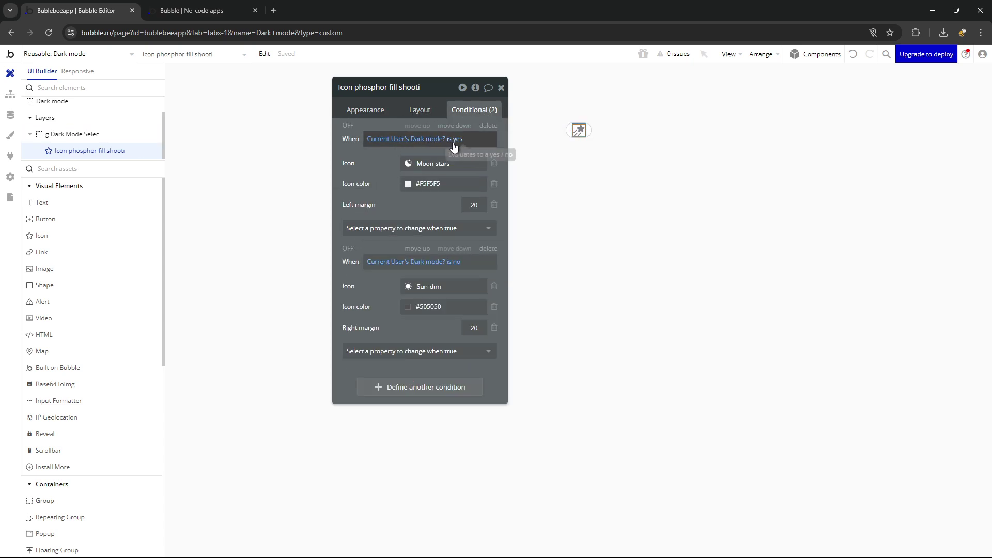
pyautogui.click(471, 205)
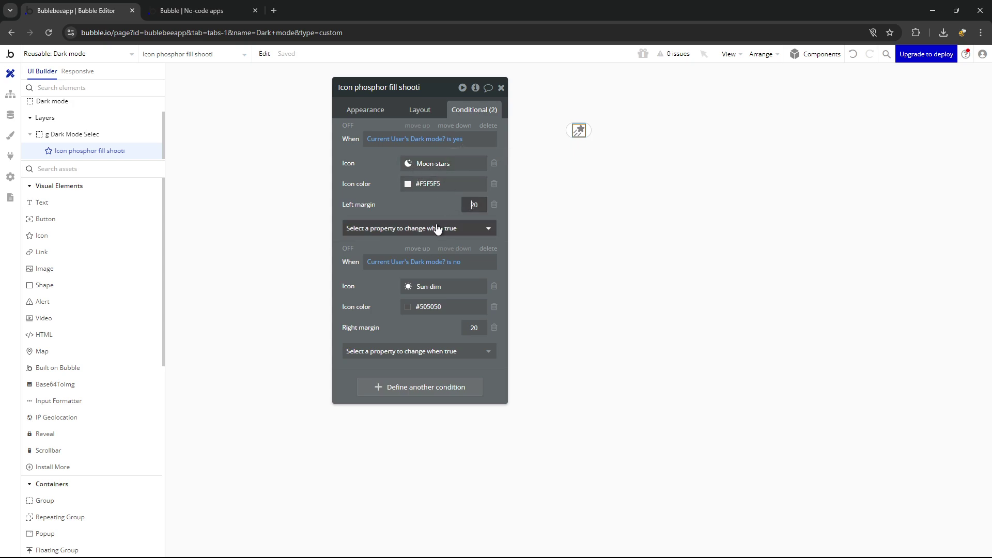
pyautogui.click(462, 192)
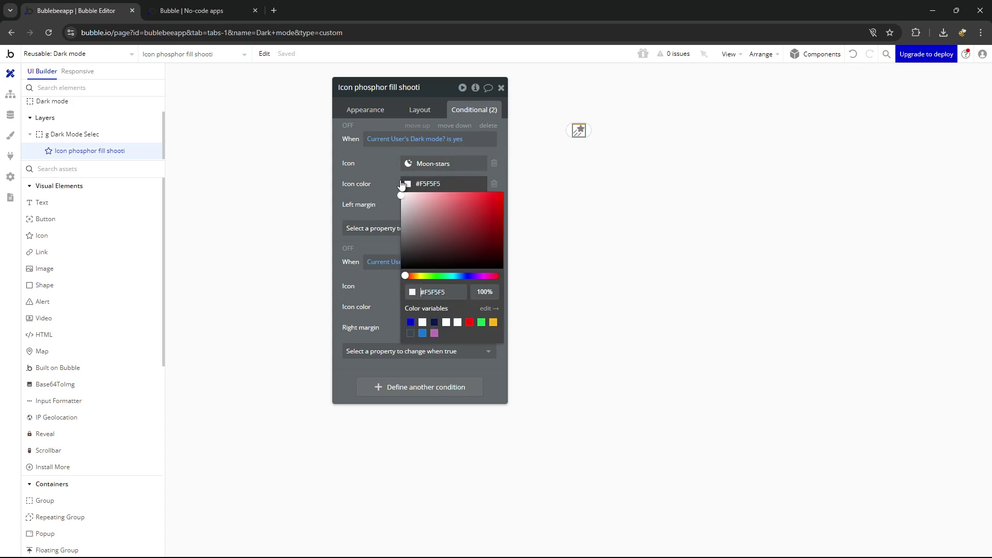
pyautogui.click(352, 176)
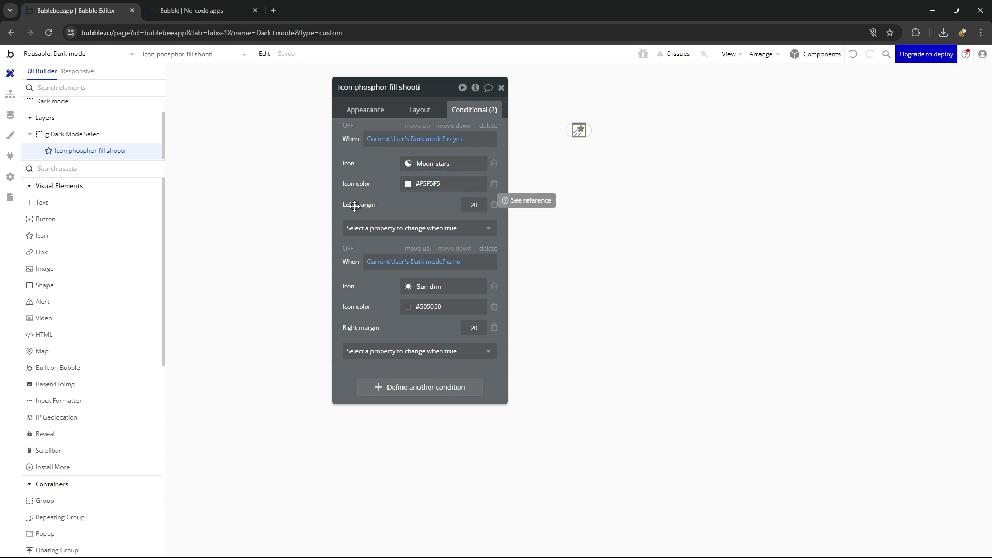
# Review the g Dark Mode Selec group's condition and its appearance settings.
pyautogui.click(588, 136)
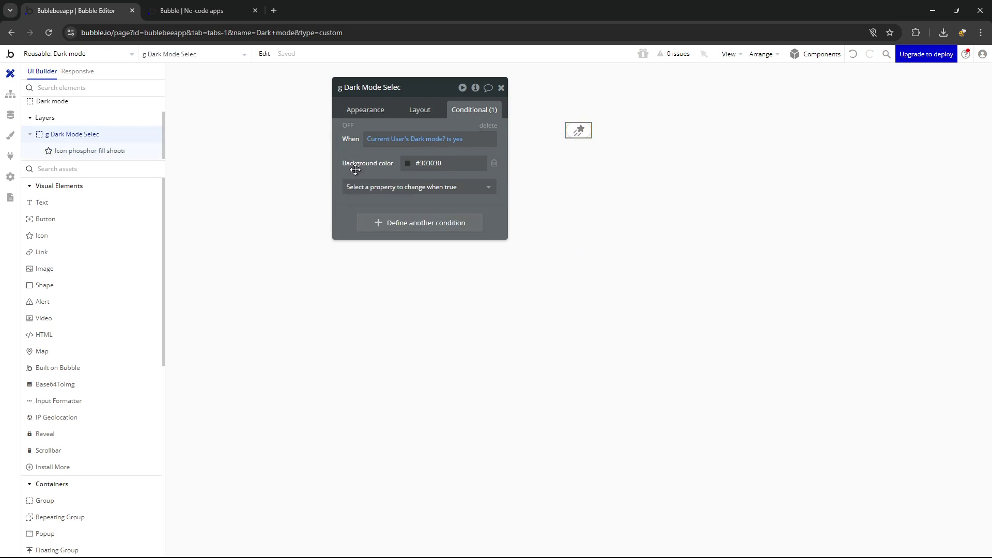
pyautogui.moveTo(355, 169); pyautogui.dragTo(341, 229)
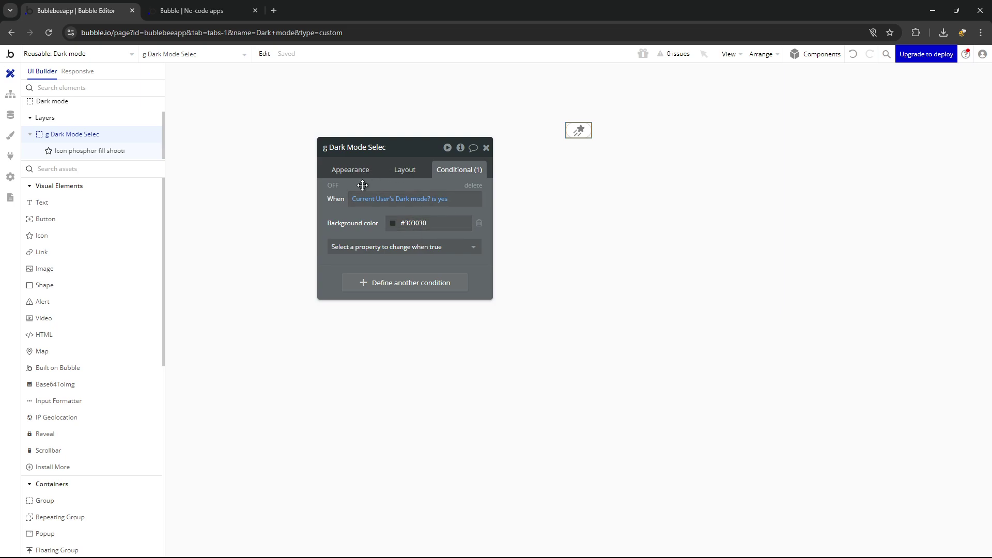
pyautogui.click(350, 169)
pyautogui.moveTo(403, 354); pyautogui.dragTo(383, 267)
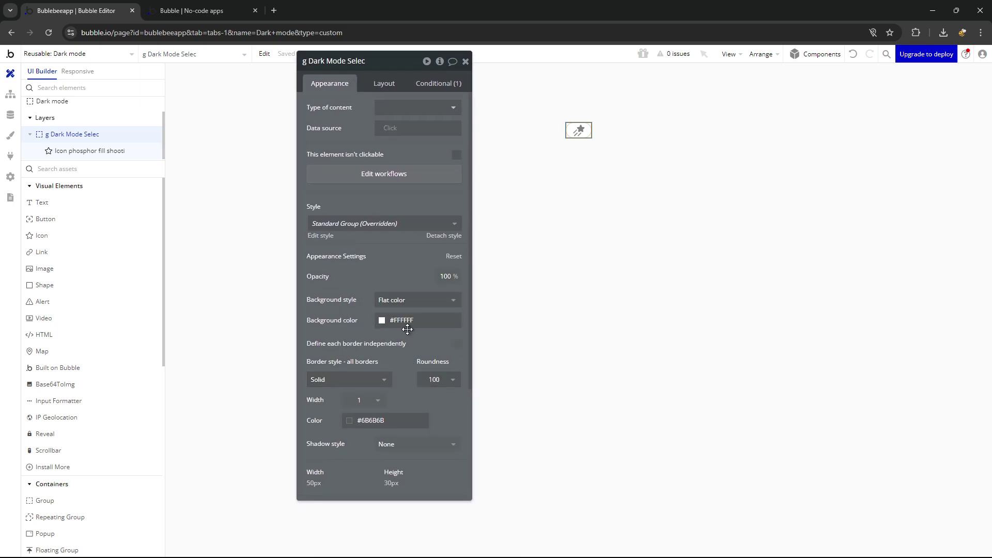
pyautogui.moveTo(346, 283); pyautogui.dragTo(346, 315)
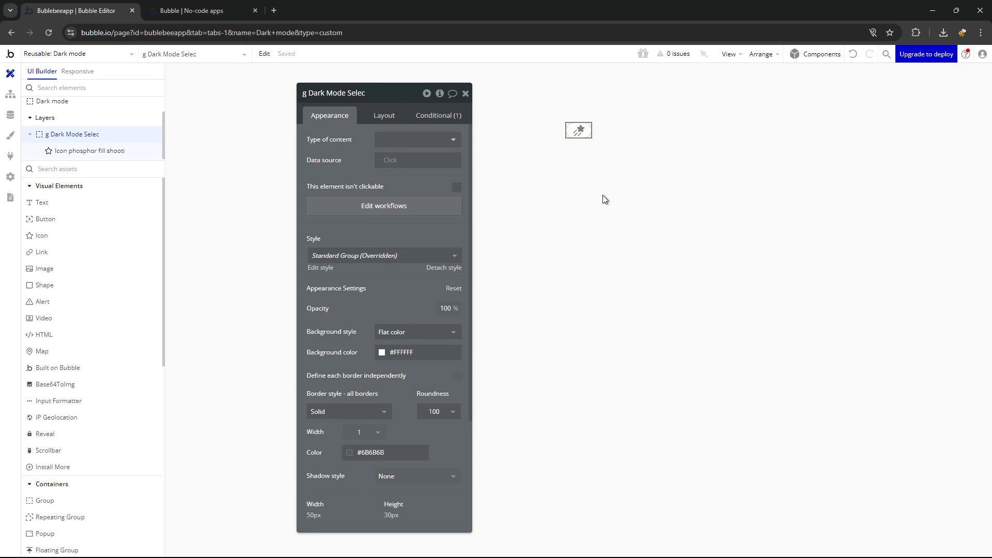
# Open the g Dark Mode Selec group's workflows and inspect the trigger and action for when dark mode is no.
pyautogui.click(572, 137)
pyautogui.click(568, 134)
pyautogui.click(390, 207)
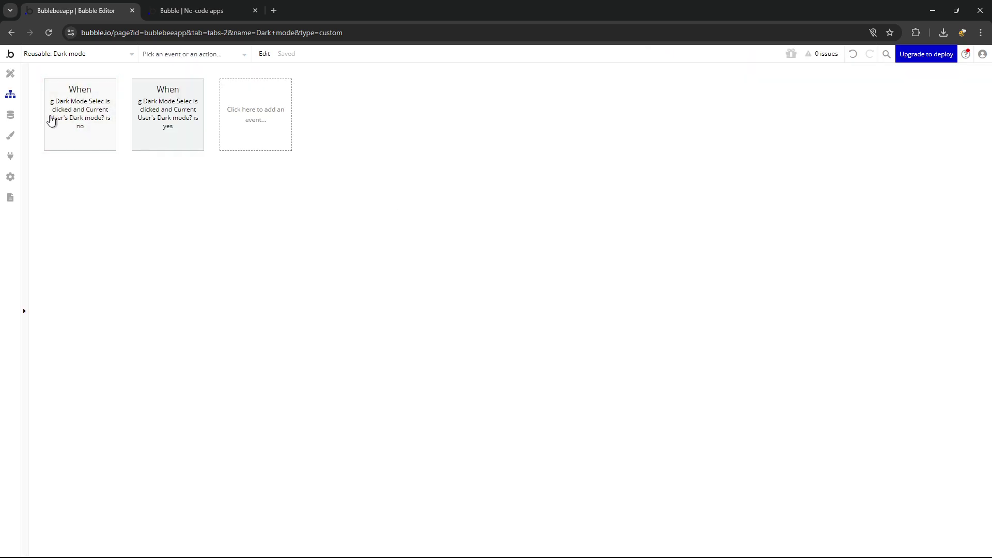
pyautogui.click(70, 111)
pyautogui.moveTo(360, 130); pyautogui.dragTo(310, 254)
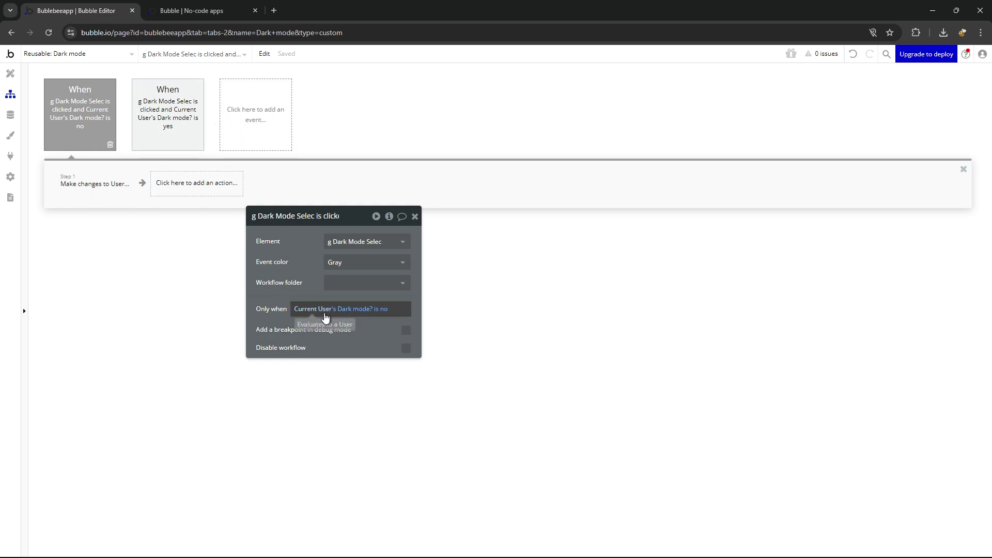
pyautogui.click(100, 185)
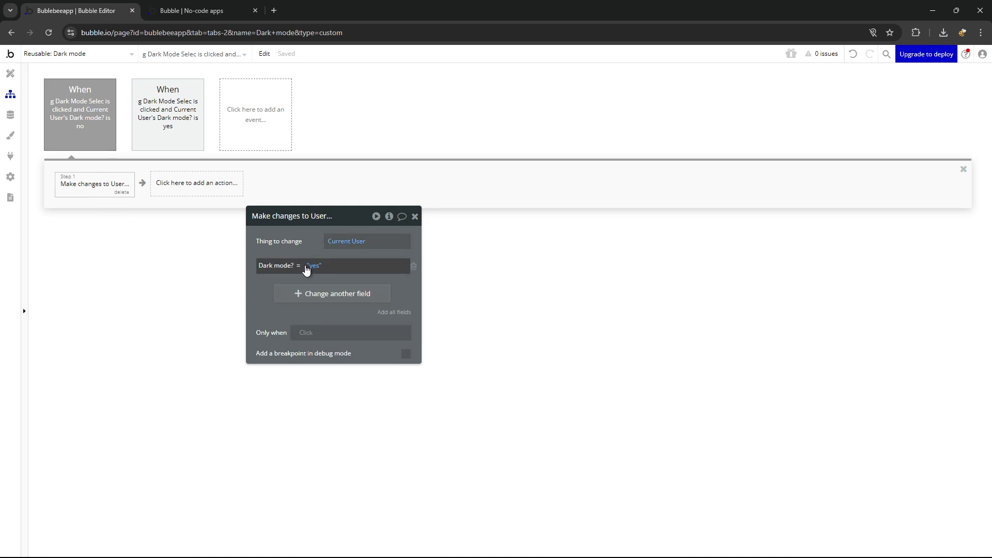
pyautogui.moveTo(304, 252); pyautogui.dragTo(224, 297)
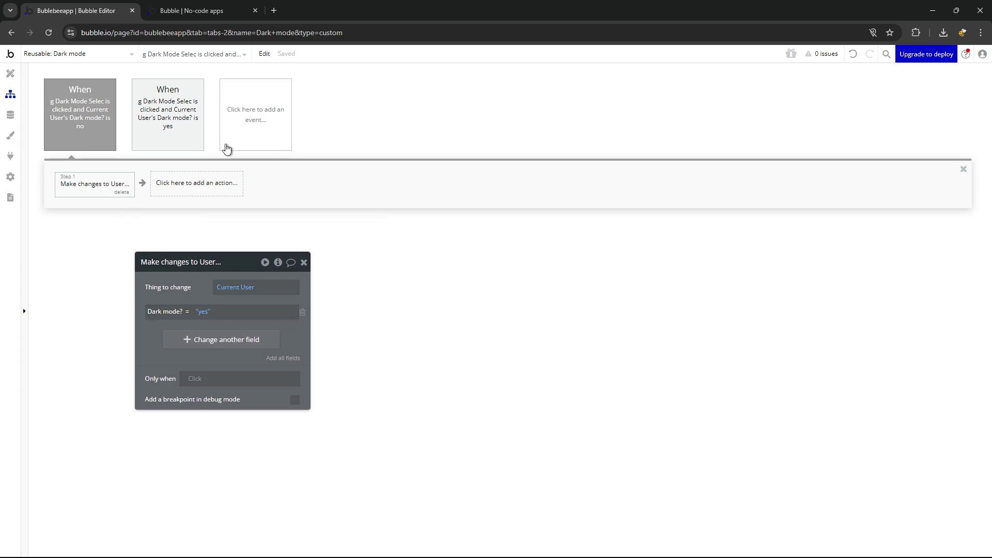
# Inspect the trigger and user-change action of the workflow that runs when dark mode is yes.
pyautogui.click(177, 124)
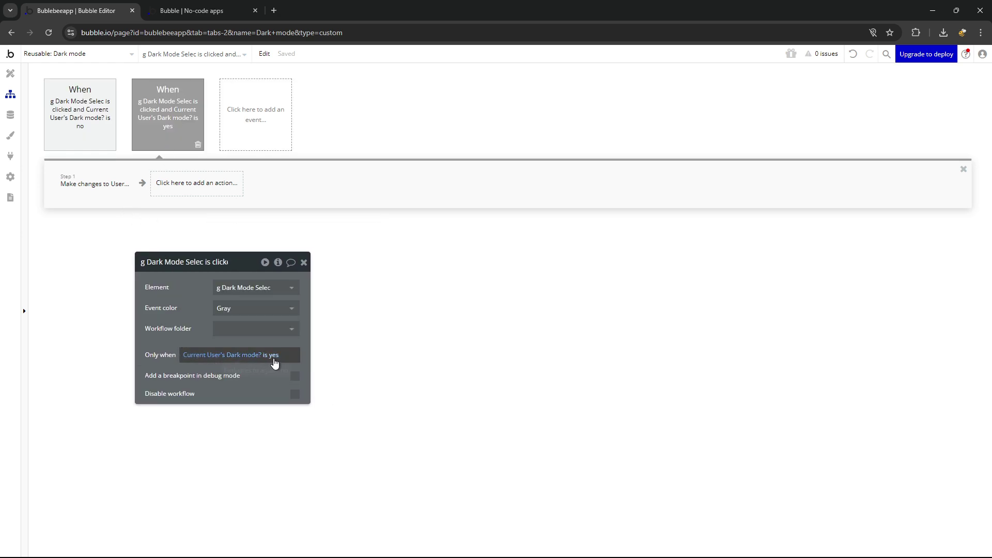
pyautogui.click(84, 187)
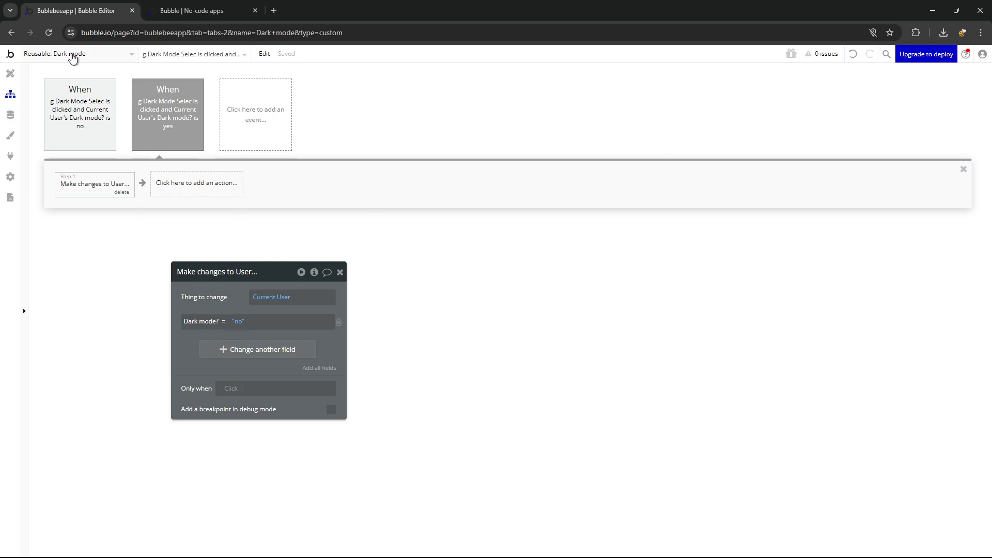
pyautogui.click(71, 55)
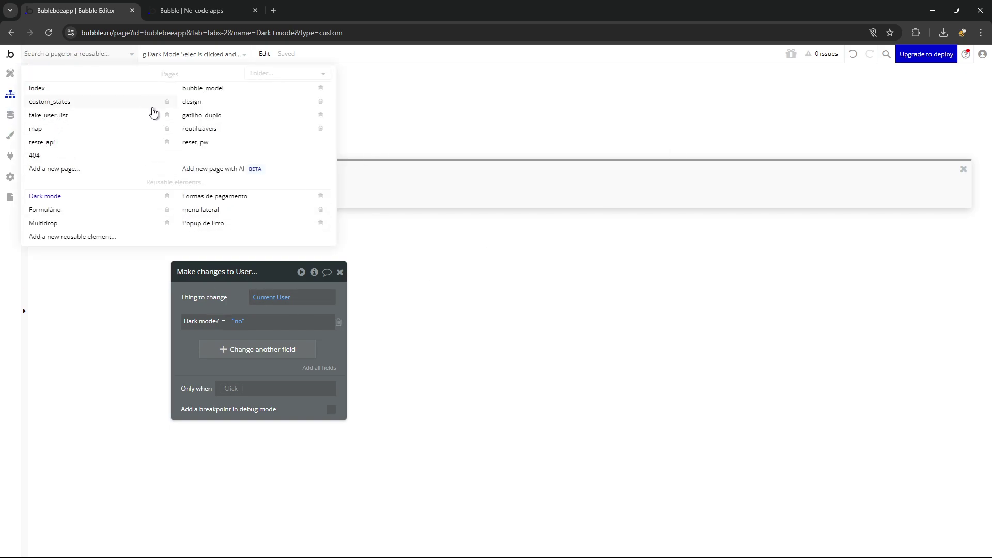
pyautogui.click(109, 360)
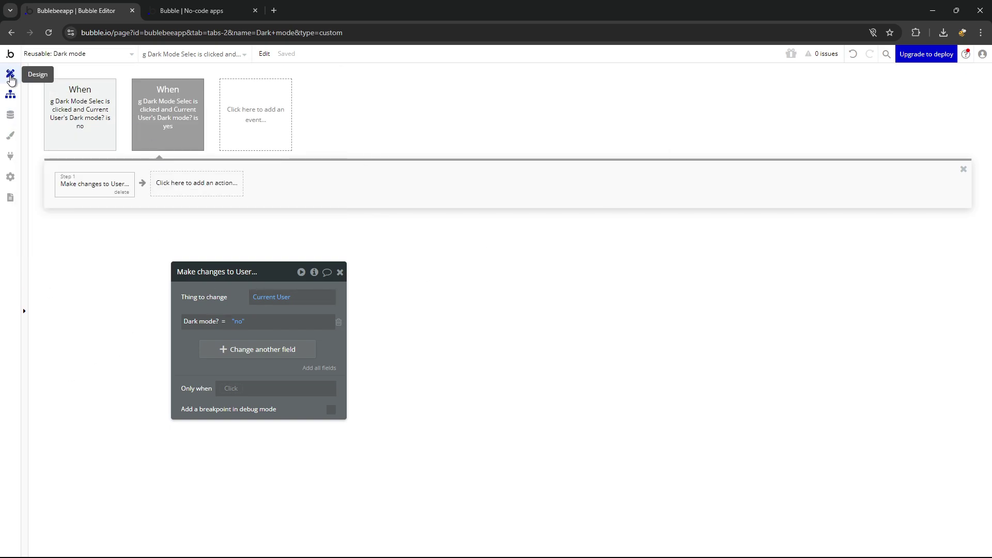
# Leave the workflows and return to the visual layout of the design page.
pyautogui.click(10, 73)
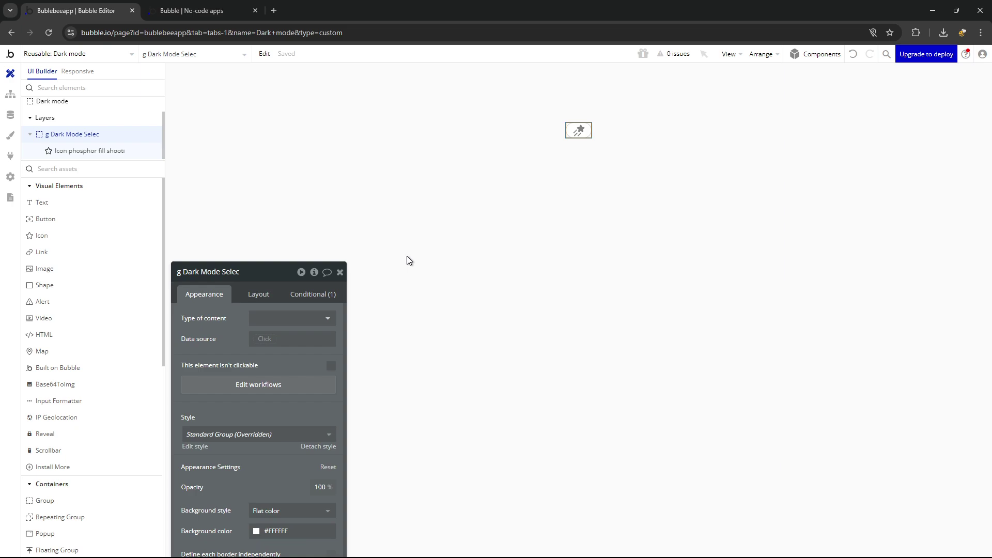
pyautogui.click(101, 53)
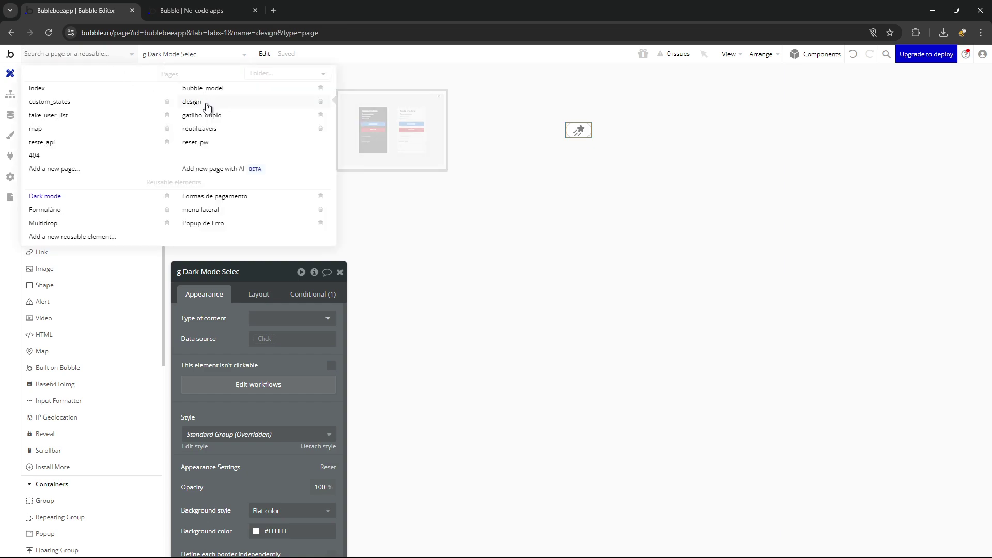
pyautogui.click(216, 105)
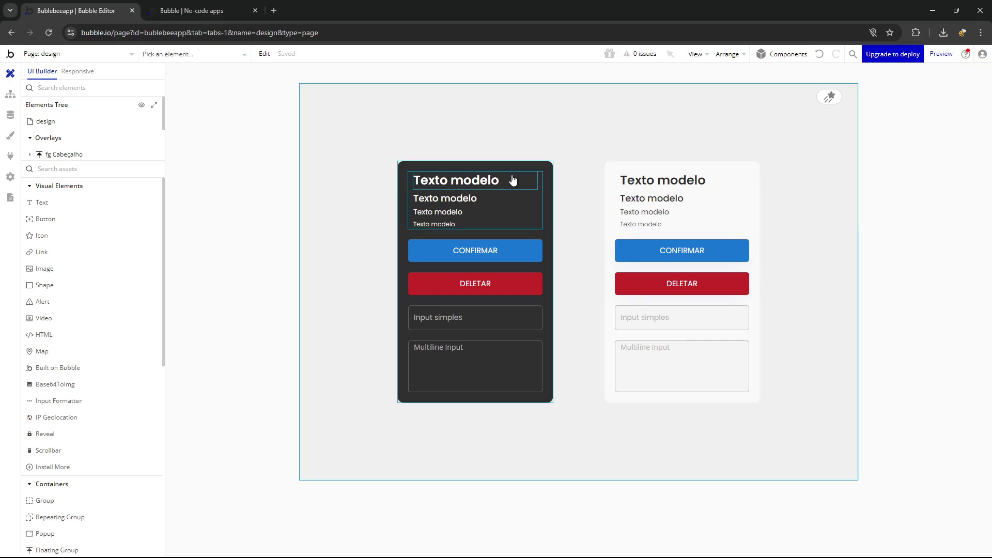
# In the running preview of the design page, test the theme toggle by switching to light mode.
pyautogui.click(198, 5)
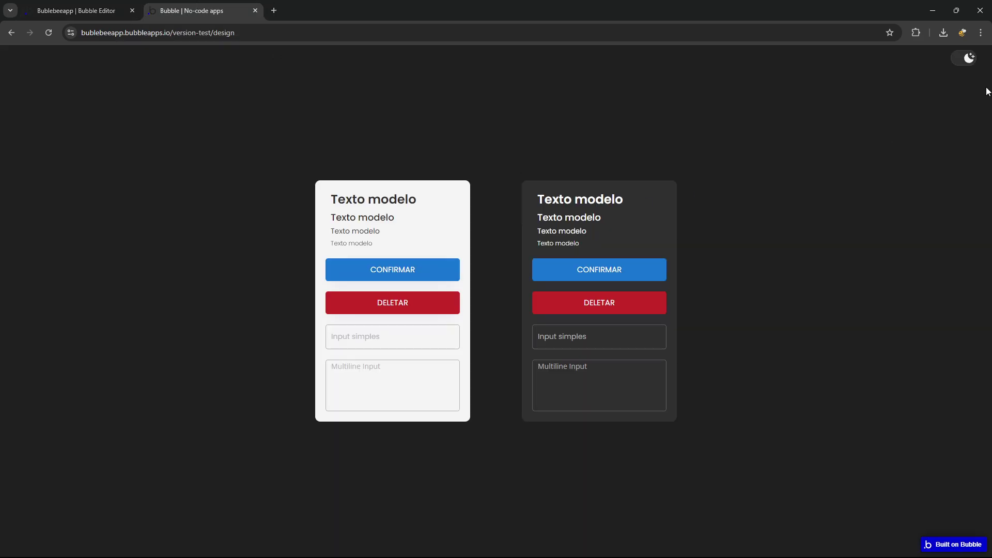
pyautogui.moveTo(331, 200); pyautogui.dragTo(896, 61)
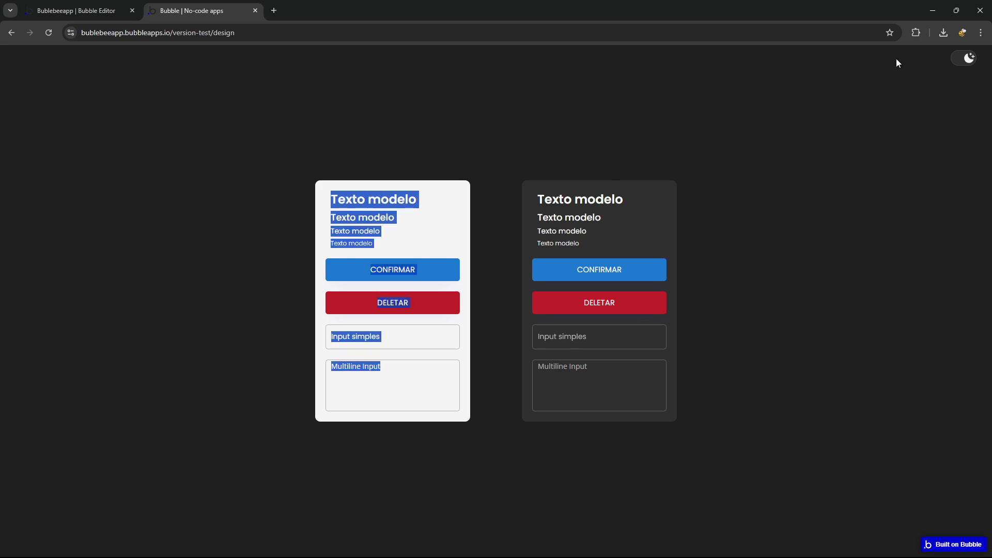
pyautogui.click(967, 64)
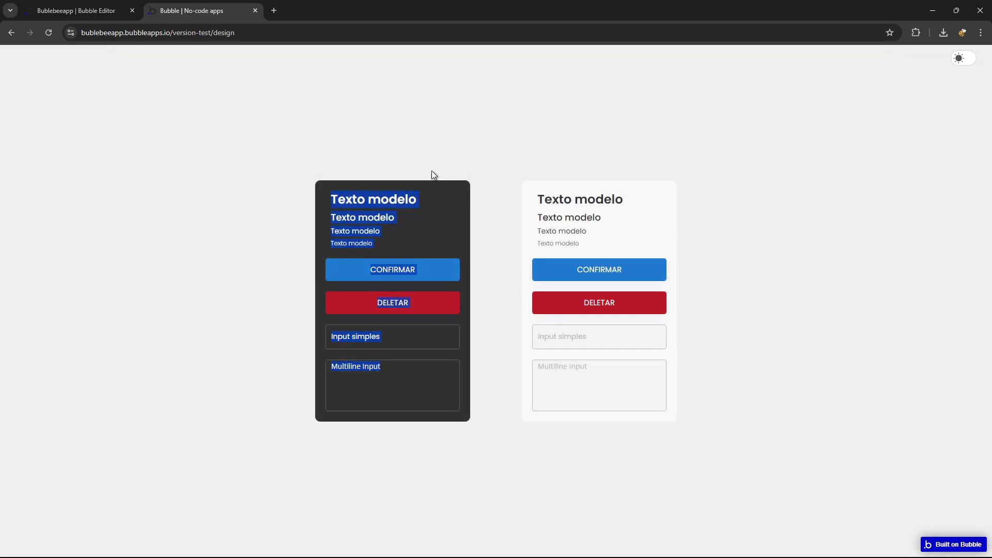
pyautogui.click(398, 225)
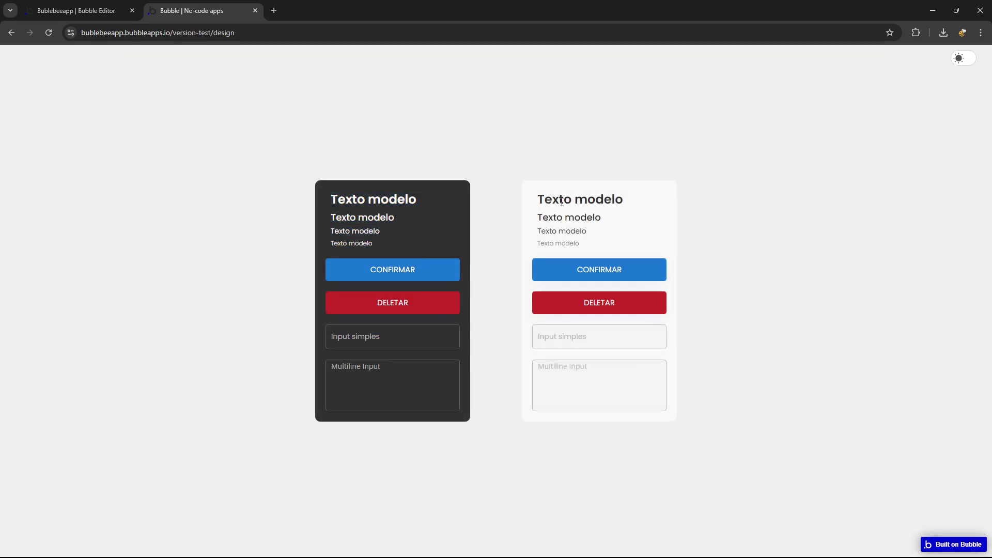
# Test the theme toggle in the preview by switching to dark mode, and return to the Bubble editor.
pyautogui.click(970, 65)
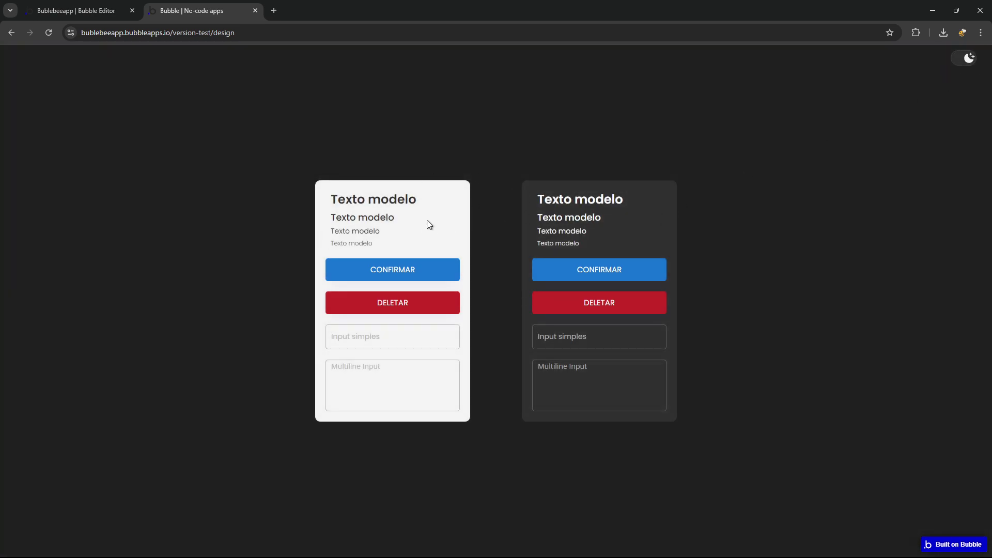
pyautogui.click(76, 10)
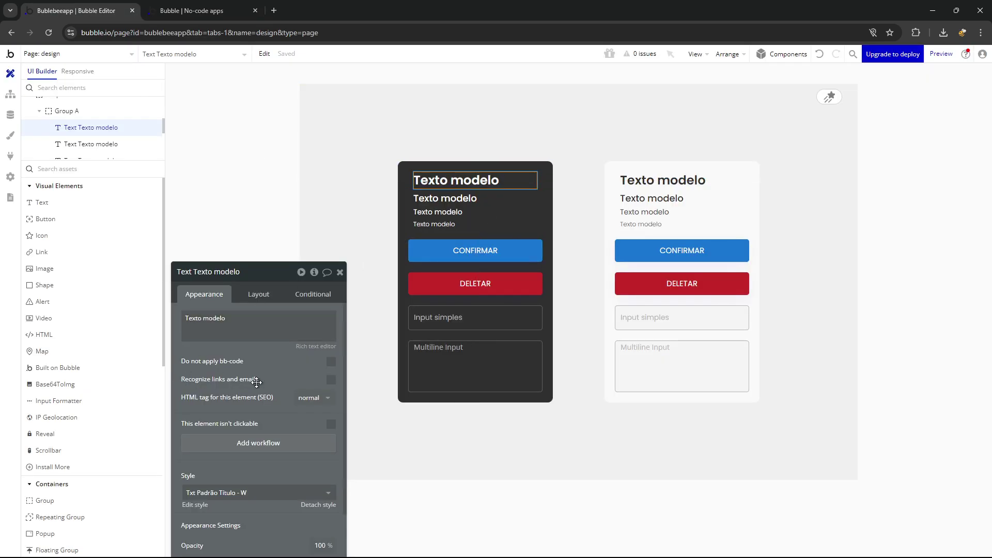
# Inspect the dark mode condition and the appearance settings of the title text in the dark card.
pyautogui.moveTo(258, 262); pyautogui.dragTo(261, 194)
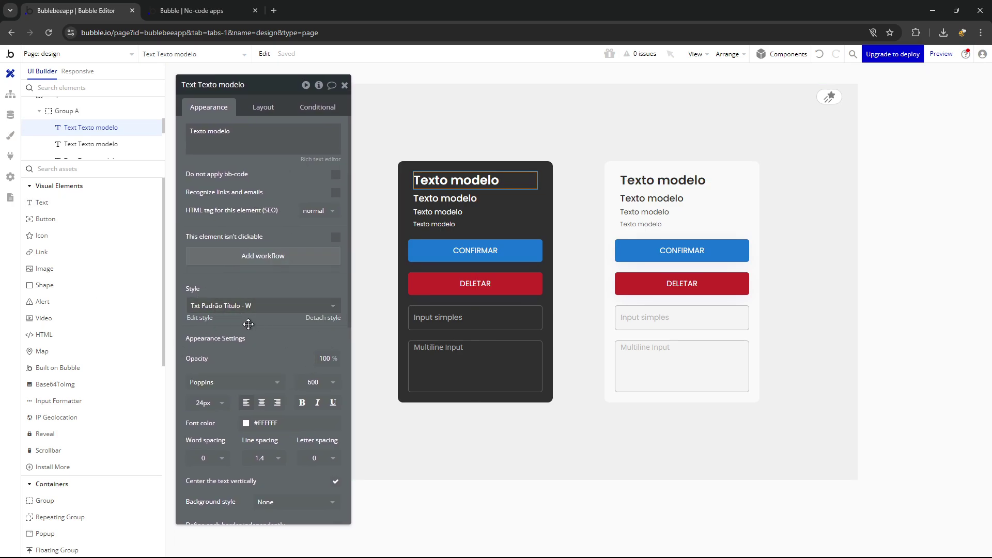
pyautogui.click(320, 106)
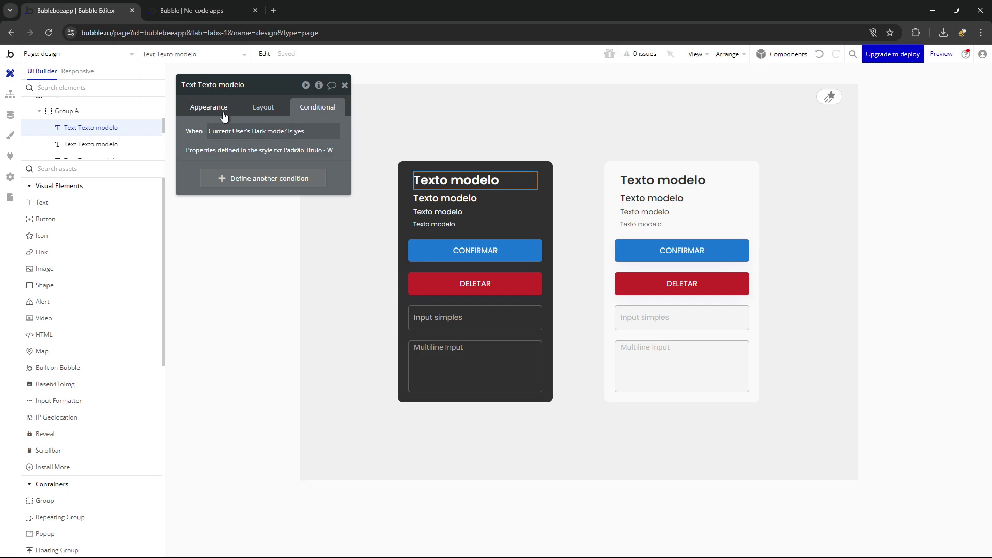
pyautogui.click(209, 107)
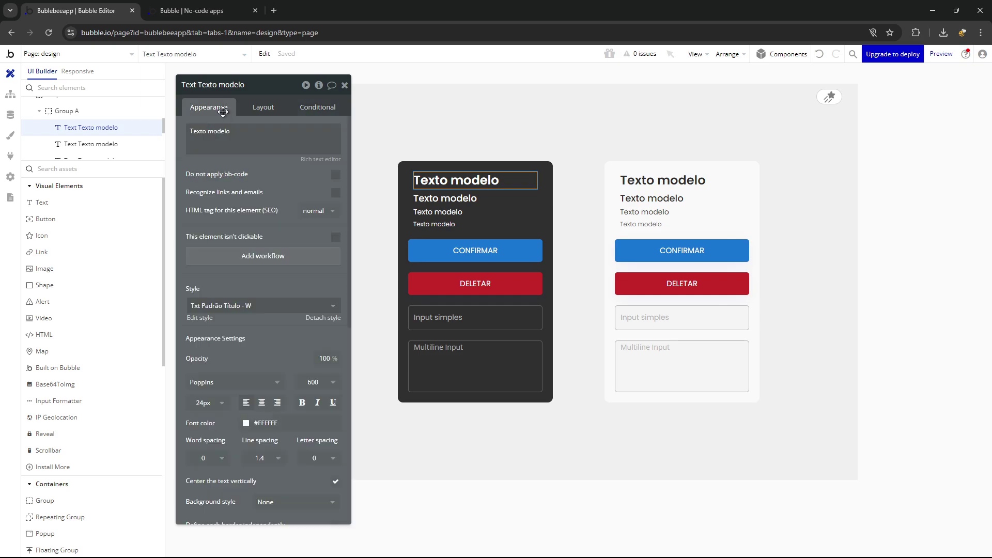
# Detach the style from the dark card's title text and review its own font settings and dark mode condition.
pyautogui.click(323, 317)
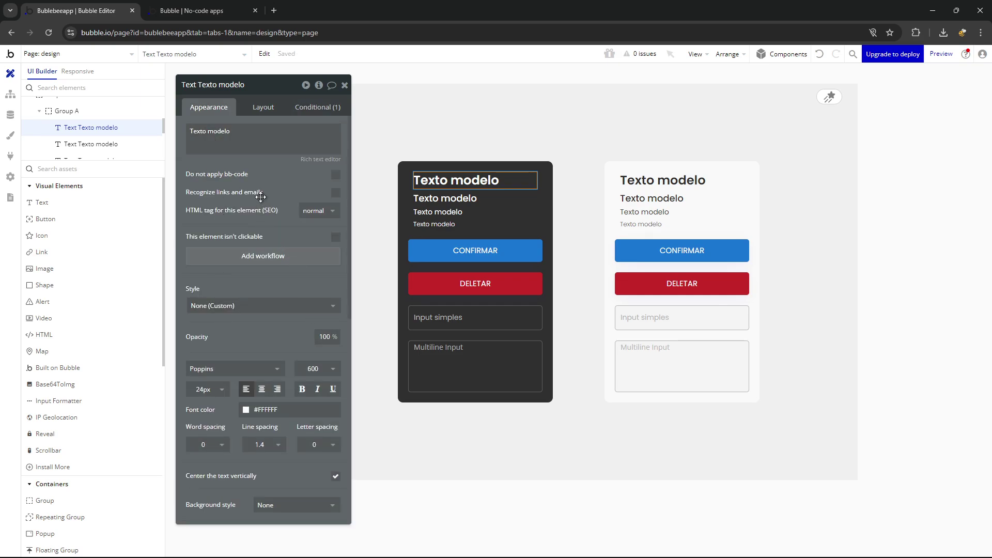
pyautogui.scroll(-1, 278, 340)
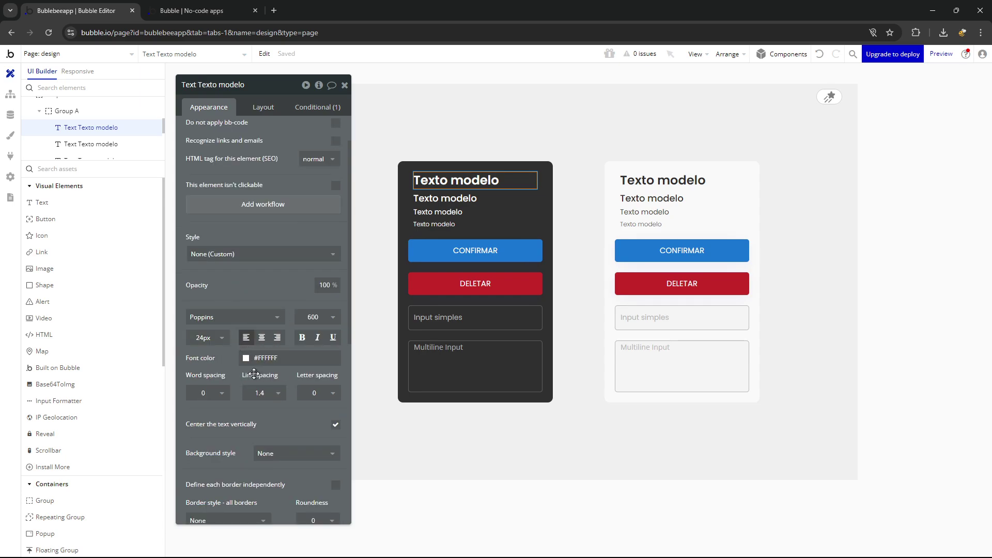
pyautogui.click(317, 109)
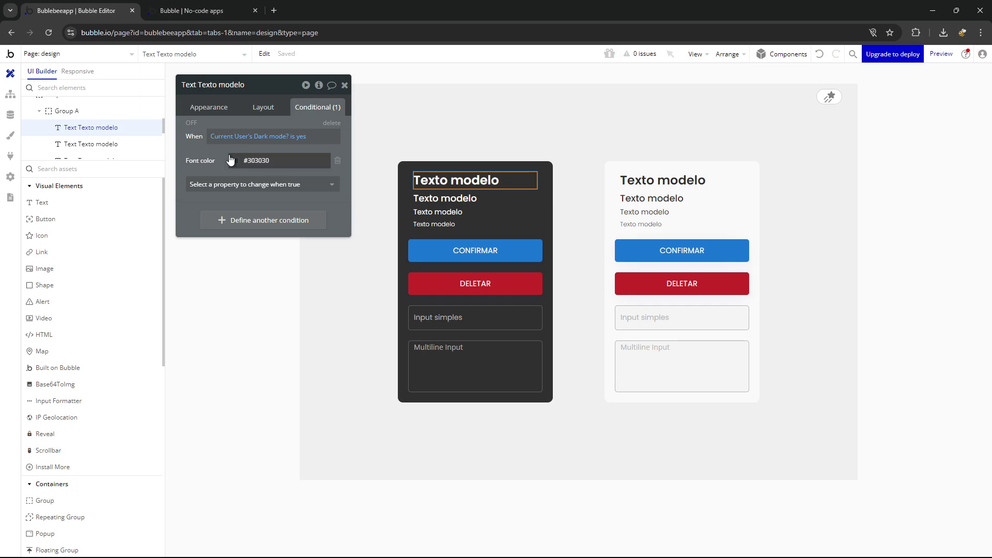
pyautogui.click(220, 108)
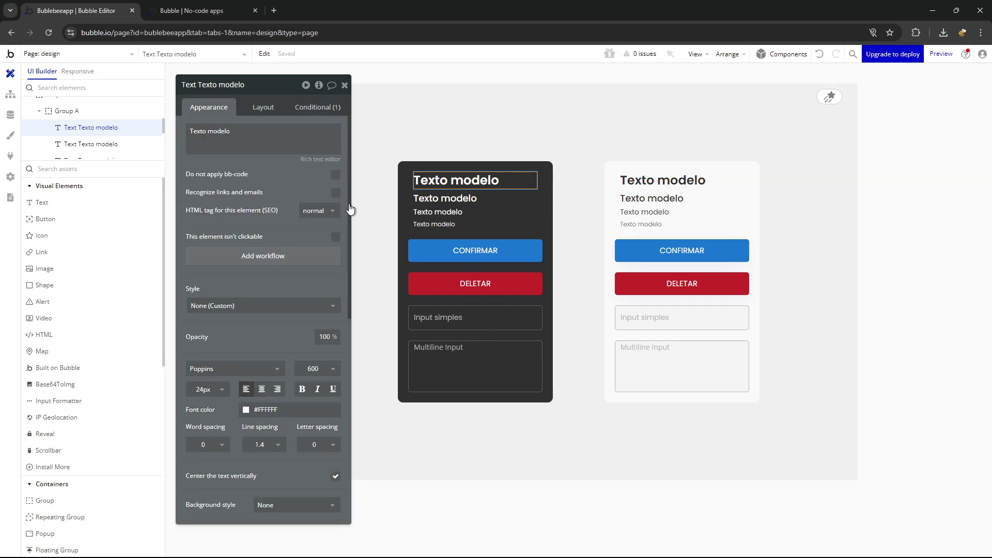
# Open the style of the dark card's subtitle text, inspect its font color and dark mode condition, and return to the page design.
pyautogui.click(445, 198)
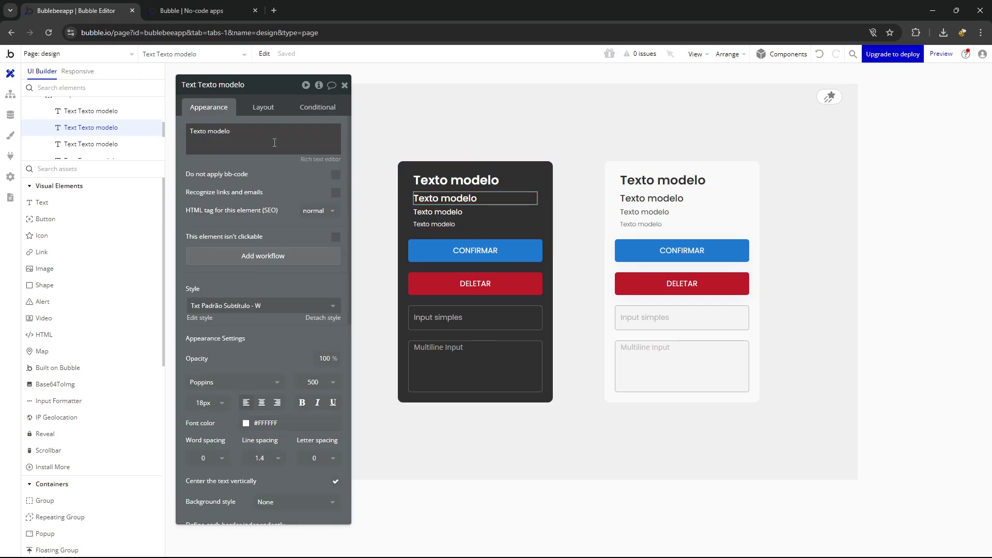
pyautogui.click(200, 317)
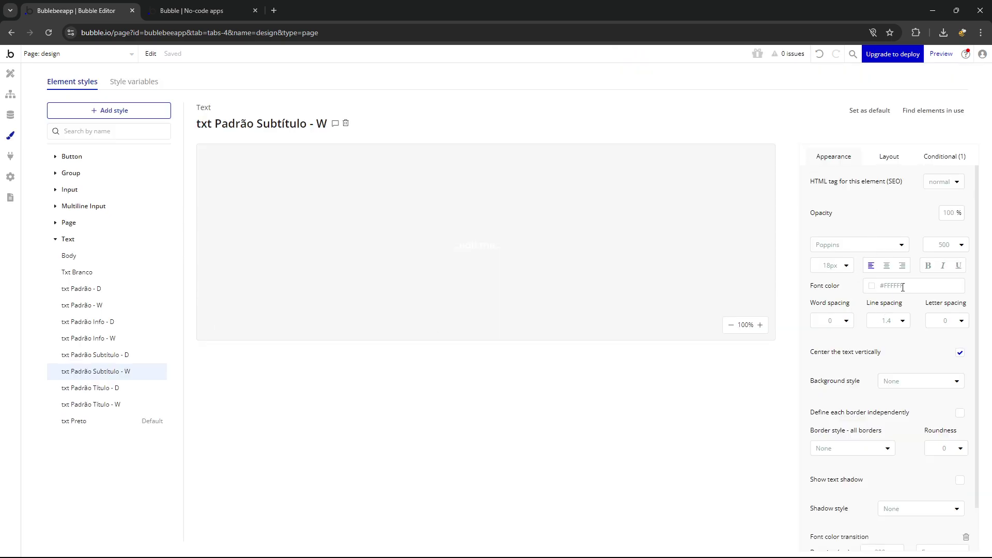
pyautogui.click(878, 287)
pyautogui.click(834, 292)
pyautogui.scroll(-1, 822, 406)
pyautogui.scroll(1, 892, 366)
pyautogui.click(951, 157)
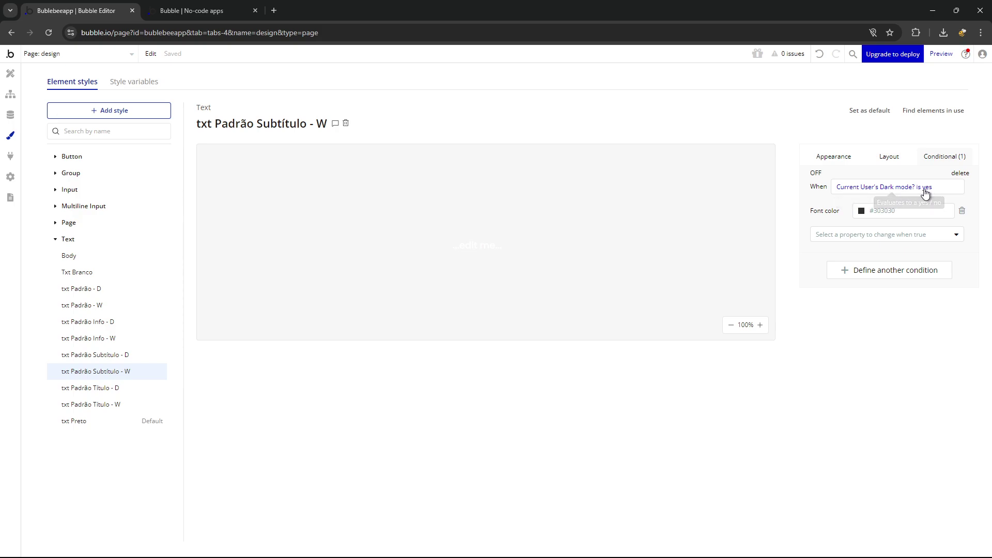
pyautogui.click(10, 74)
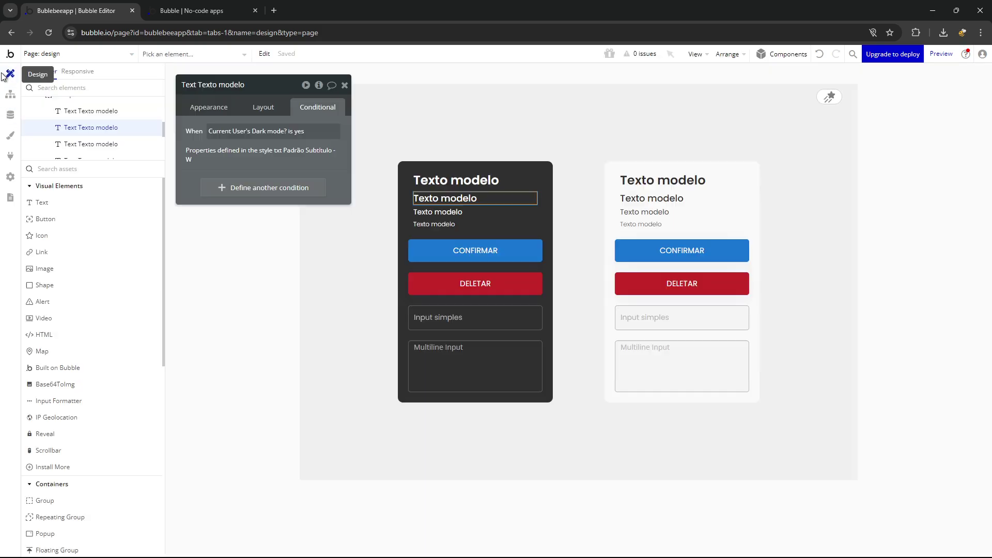
# Inspect the font color and dark mode condition in the txt Padrão - D style of the light card's third text.
pyautogui.click(677, 217)
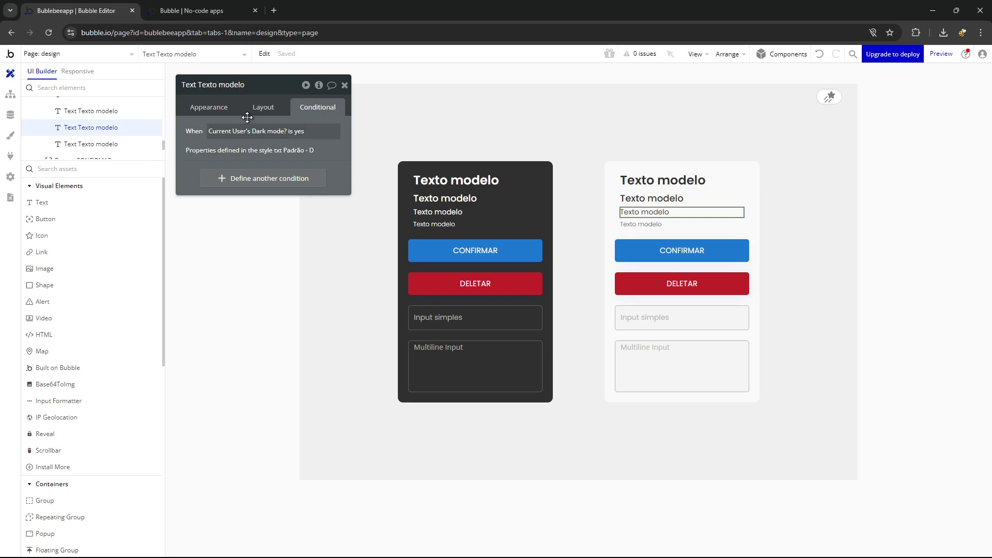
pyautogui.click(209, 107)
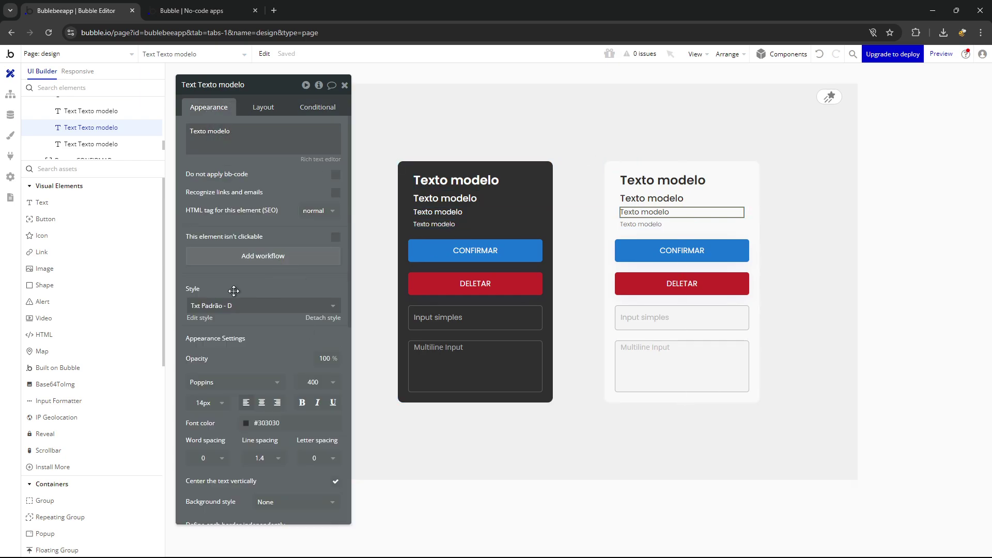
pyautogui.click(200, 317)
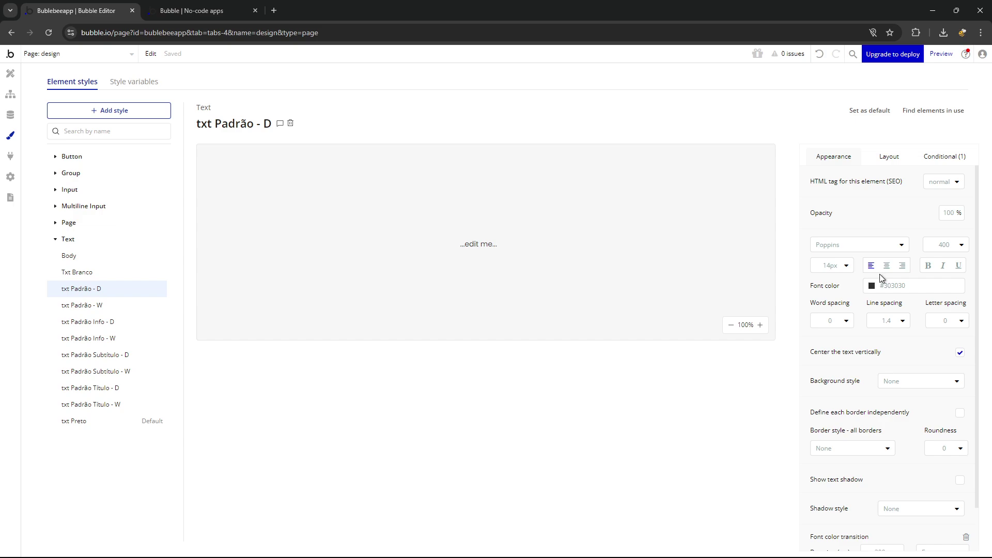
pyautogui.click(945, 156)
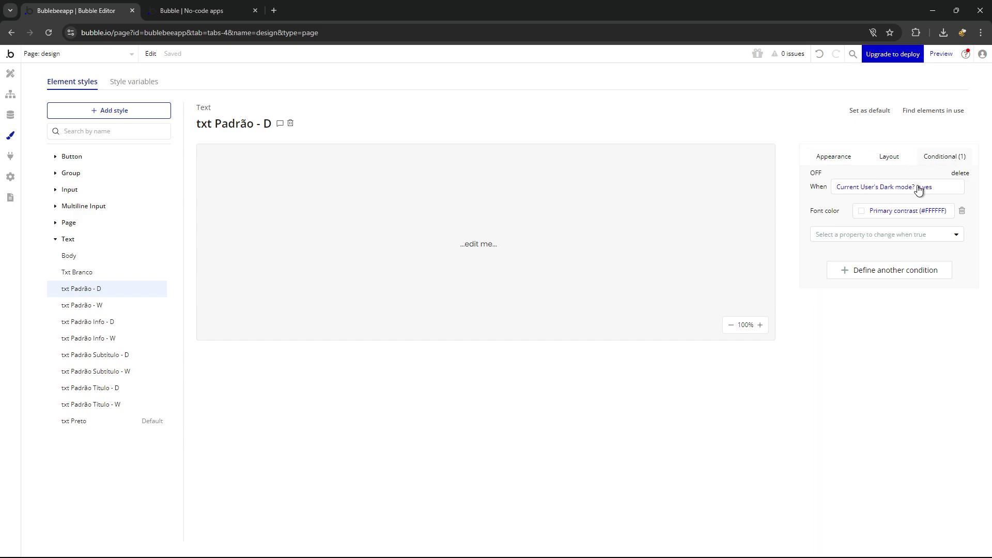
pyautogui.click(10, 74)
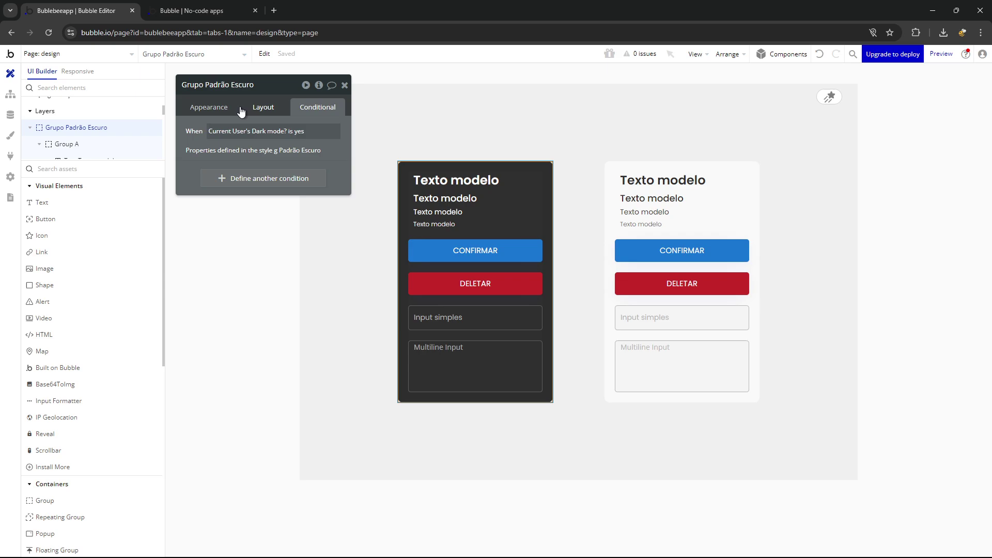
# Inspect the background color and dark mode condition in the style of Grupo Padrão Escuro, and go back to the page design.
pyautogui.click(208, 107)
pyautogui.click(202, 260)
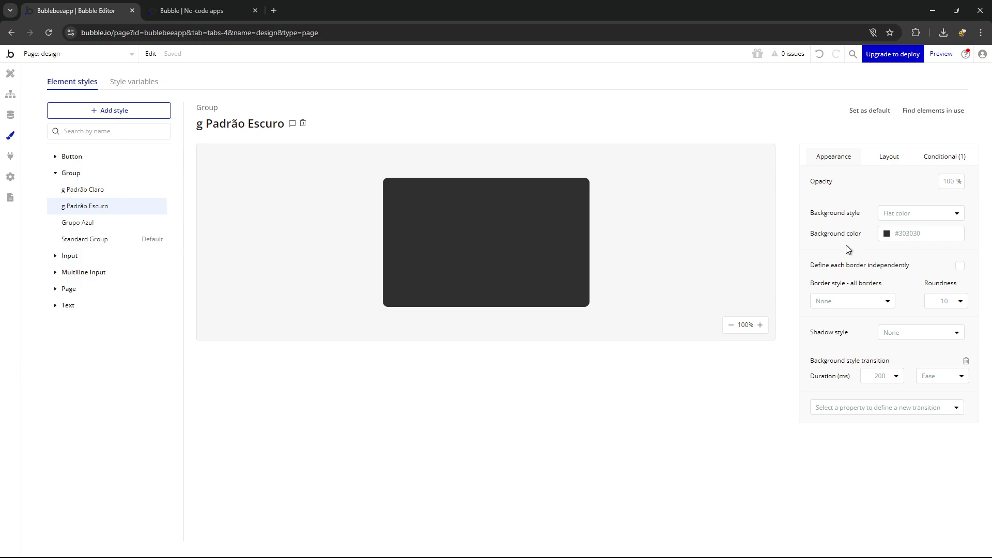
pyautogui.click(936, 157)
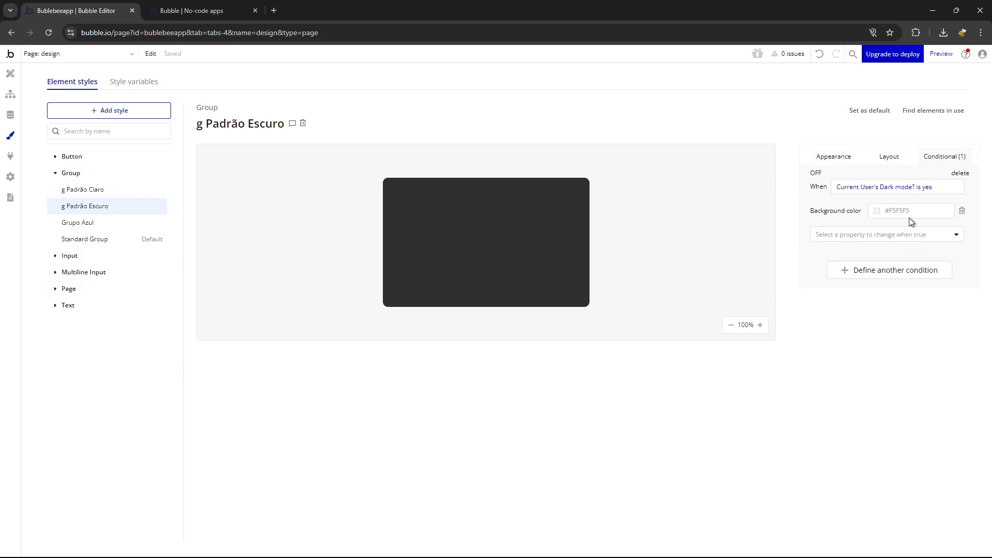
pyautogui.click(10, 73)
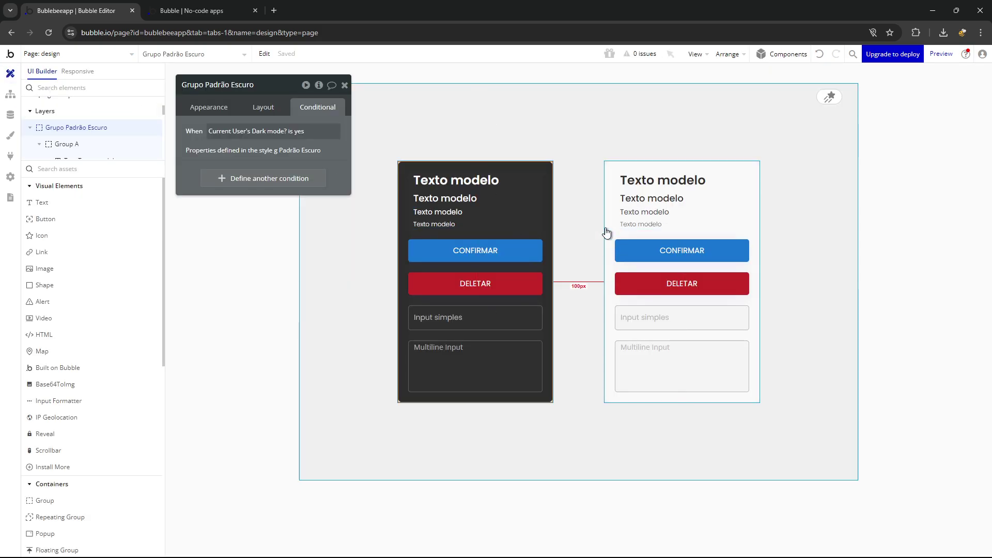
# Inspect the background color and dark mode condition in the style of Grupo Padrão Claro, and return to the page design.
pyautogui.click(613, 228)
pyautogui.click(209, 107)
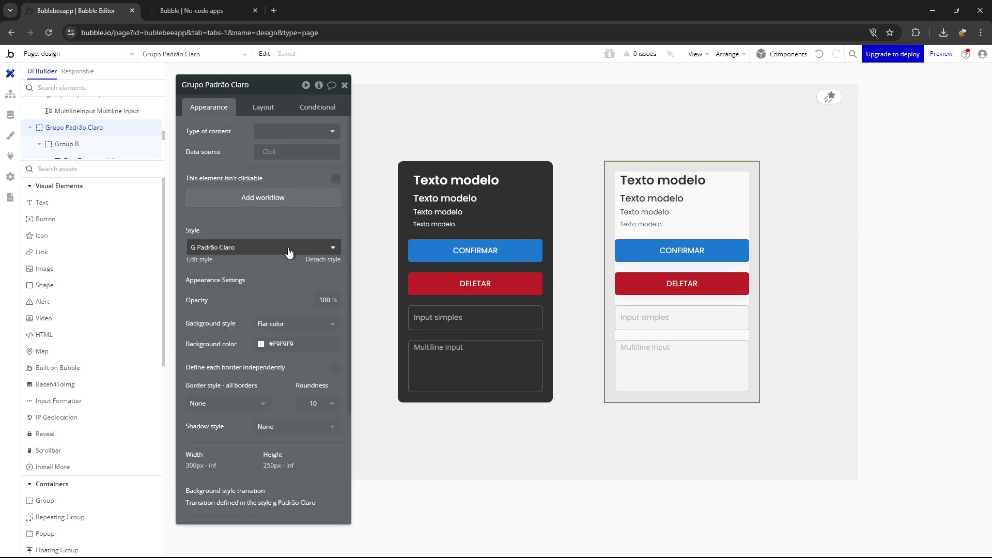
pyautogui.click(200, 260)
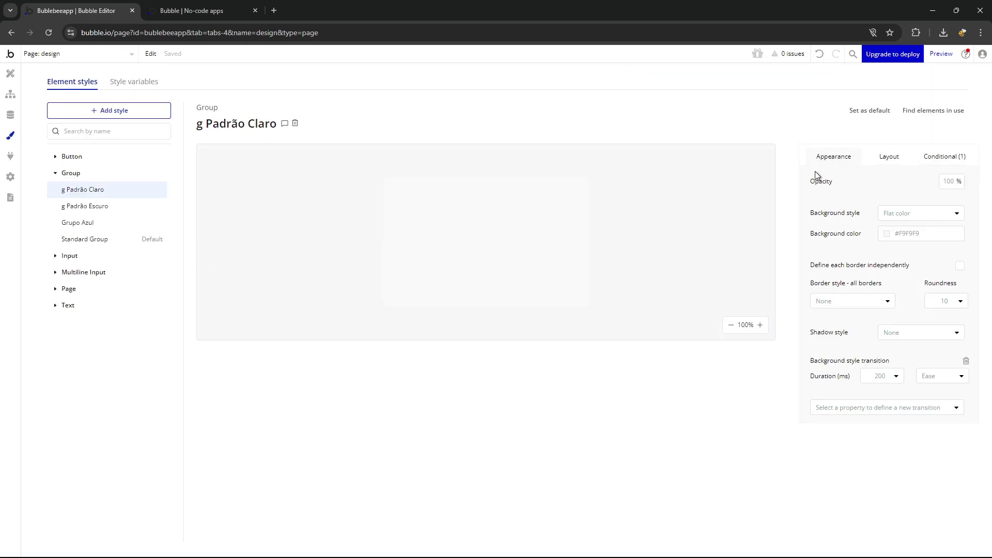
pyautogui.click(937, 158)
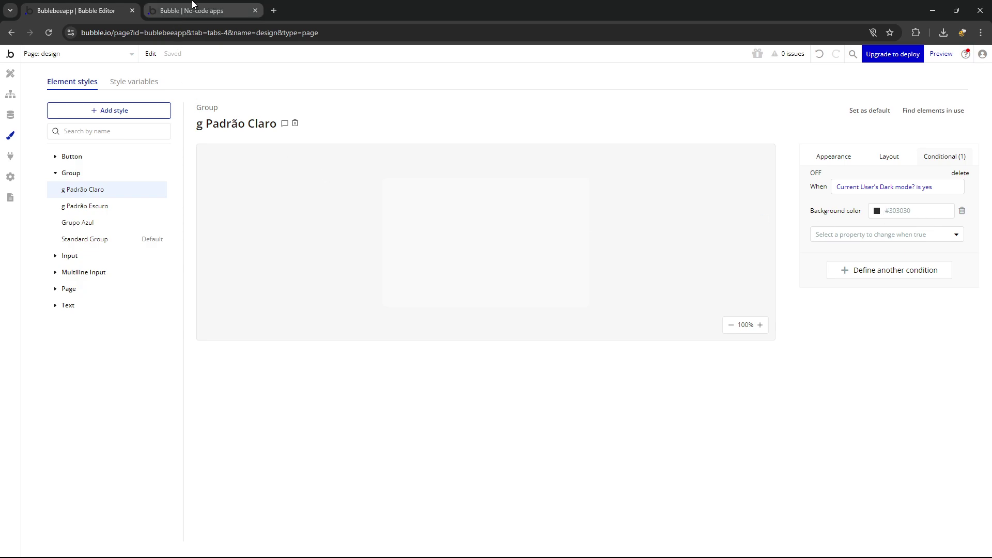
pyautogui.click(9, 82)
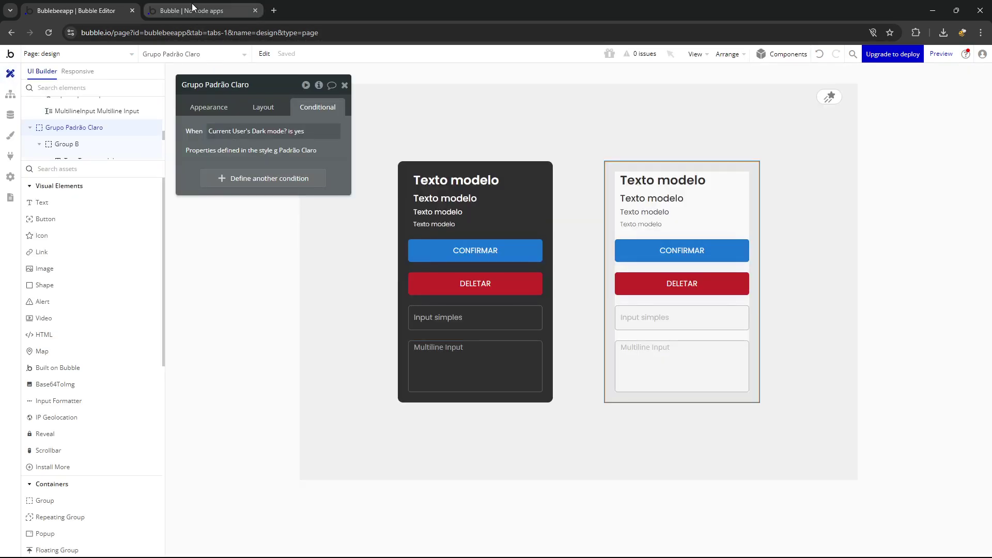
# Select the Dark mode A reusable element in the page header and test its toggle in the preview by switching to light mode.
pyautogui.click(830, 98)
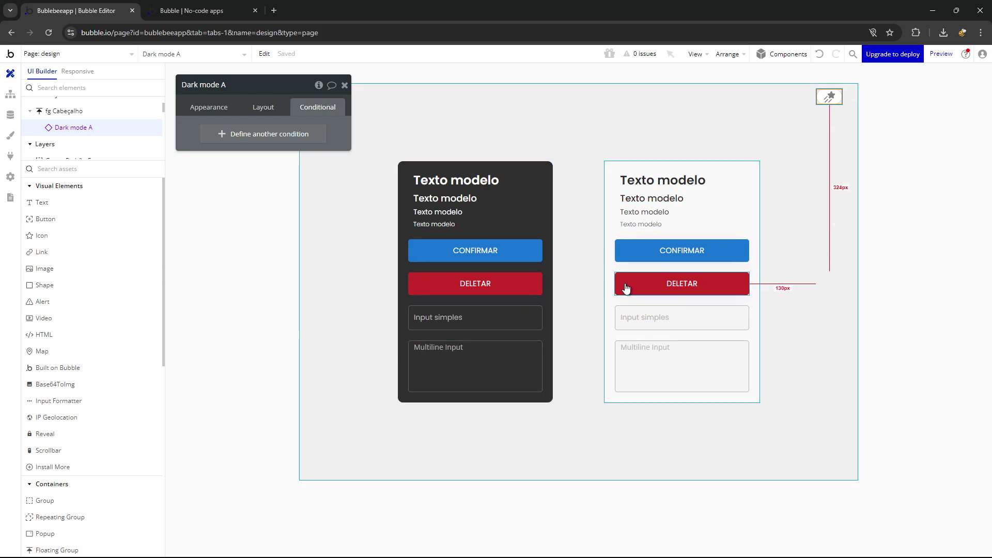
pyautogui.click(243, 9)
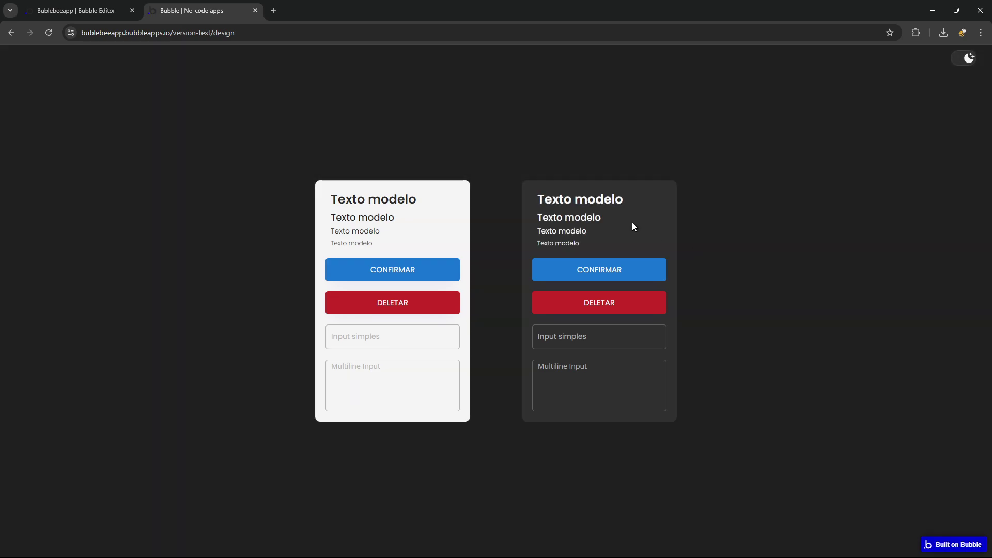
pyautogui.click(956, 64)
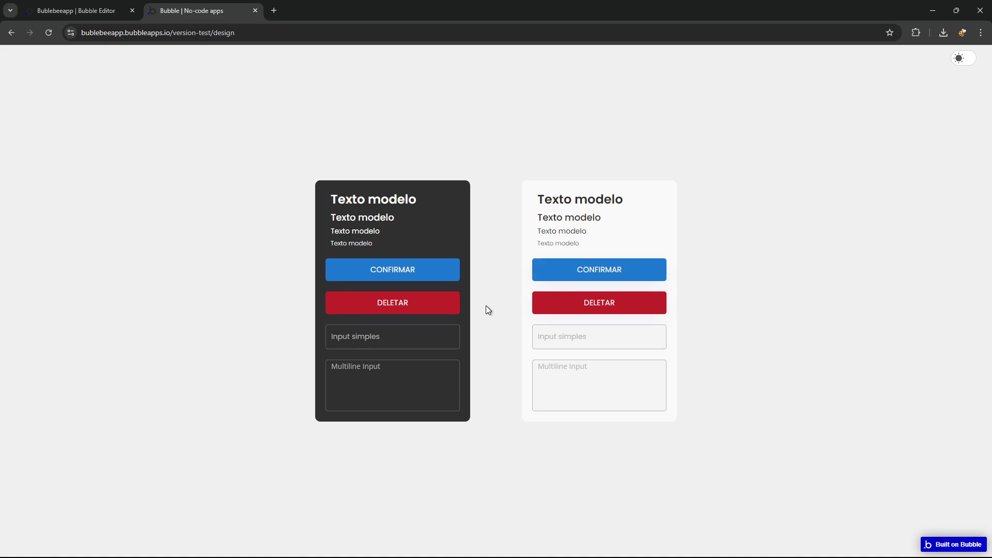
# Return to the Bubble editor and examine the Dark mode? field in the User data type.
pyautogui.click(77, 10)
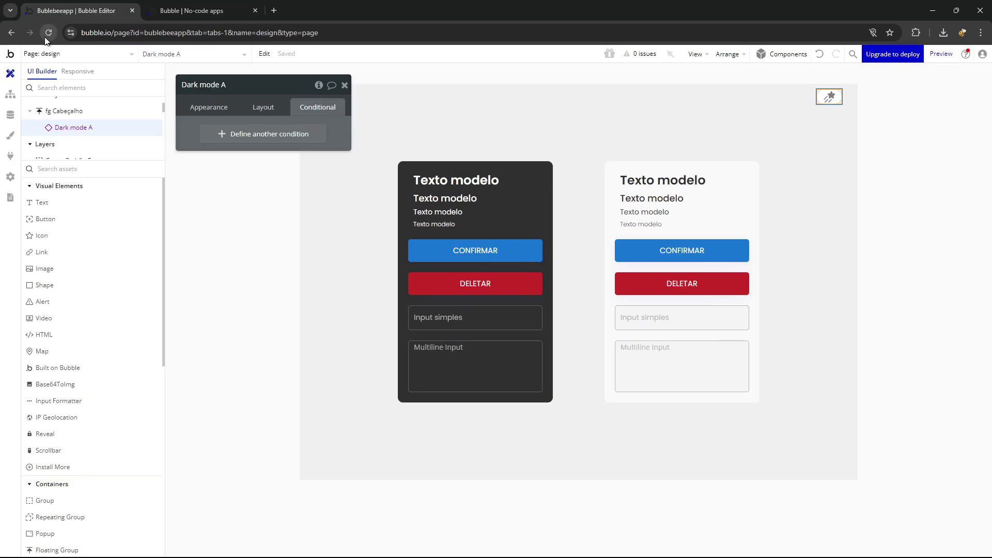
pyautogui.click(10, 115)
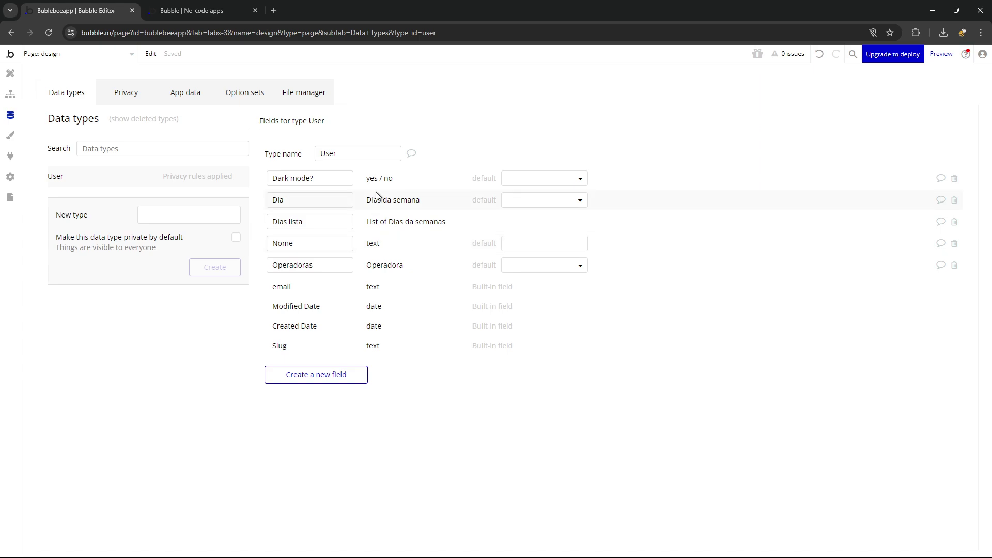
pyautogui.tripleClick(324, 178)
pyautogui.click(324, 178)
pyautogui.moveTo(325, 179); pyautogui.dragTo(325, 144)
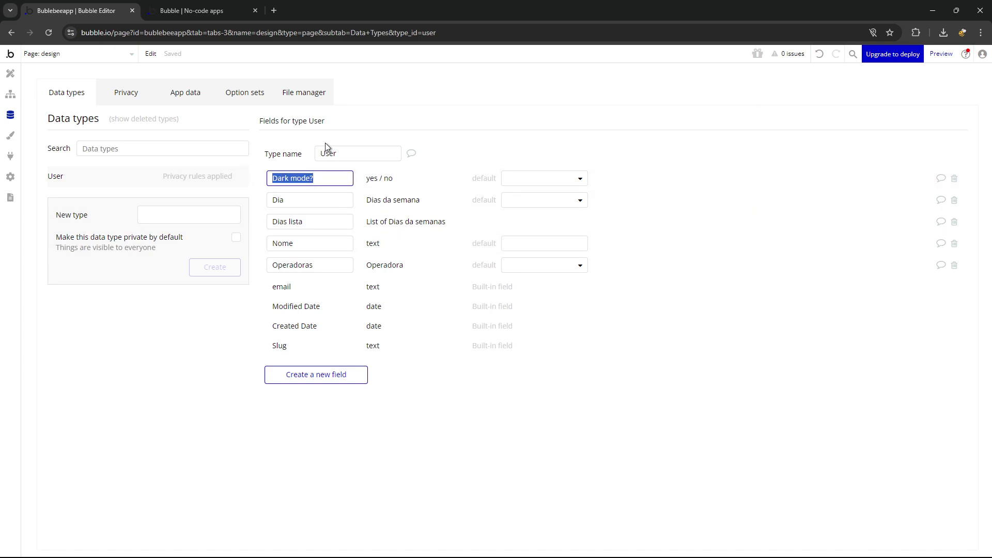
pyautogui.click(482, 105)
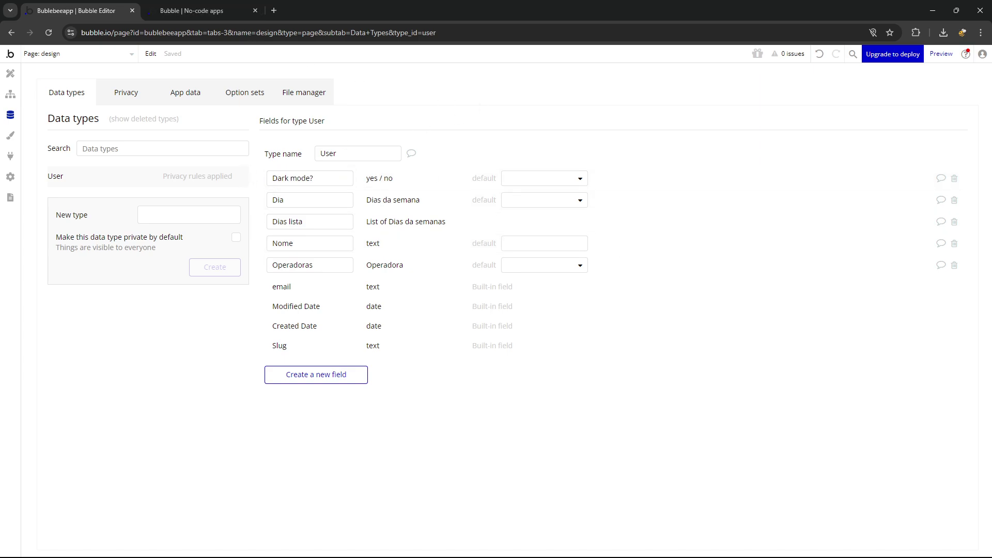